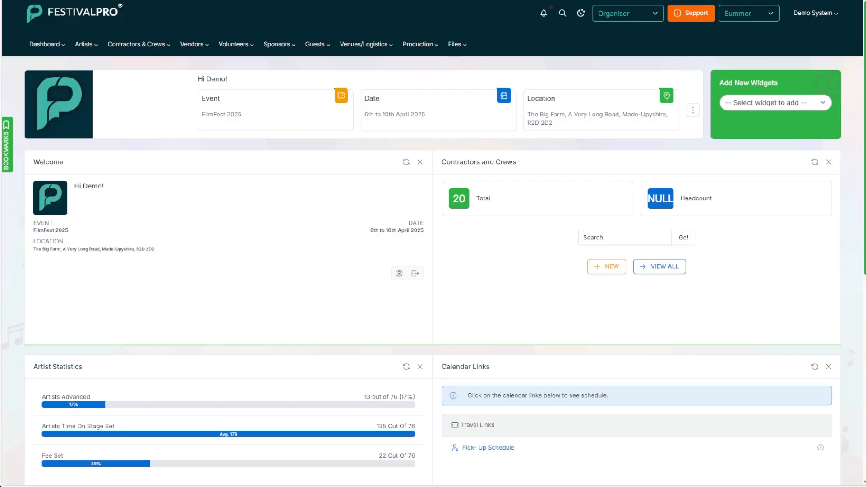
Open a blank new sponsor record and review its company, contact and Sponsors and Advertisers fields, including Sponsor Confirmed.
mouse_move(276, 54)
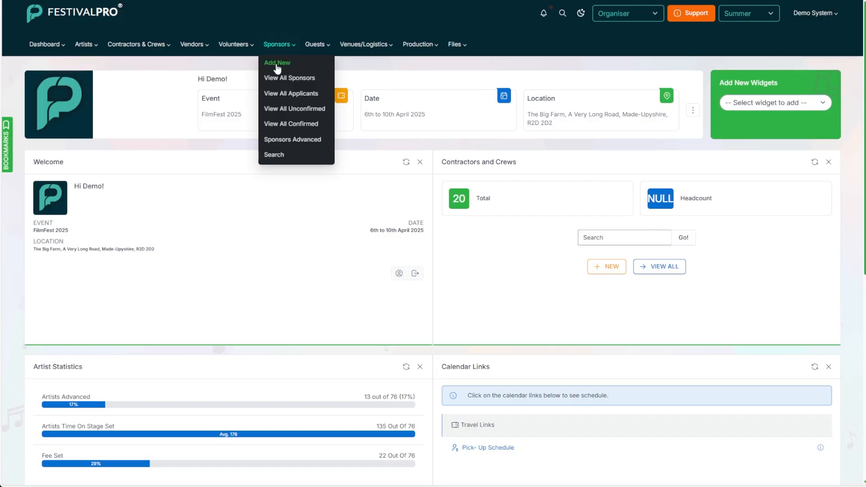
click(276, 65)
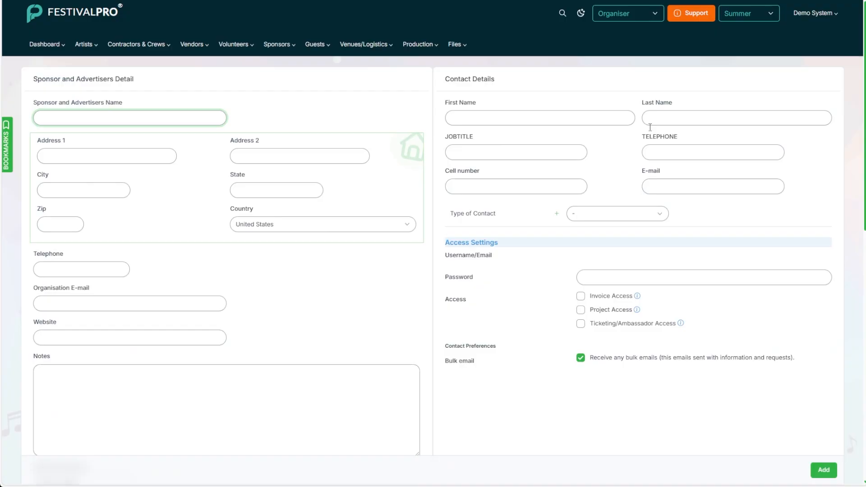
scroll(514, 224, down, 8)
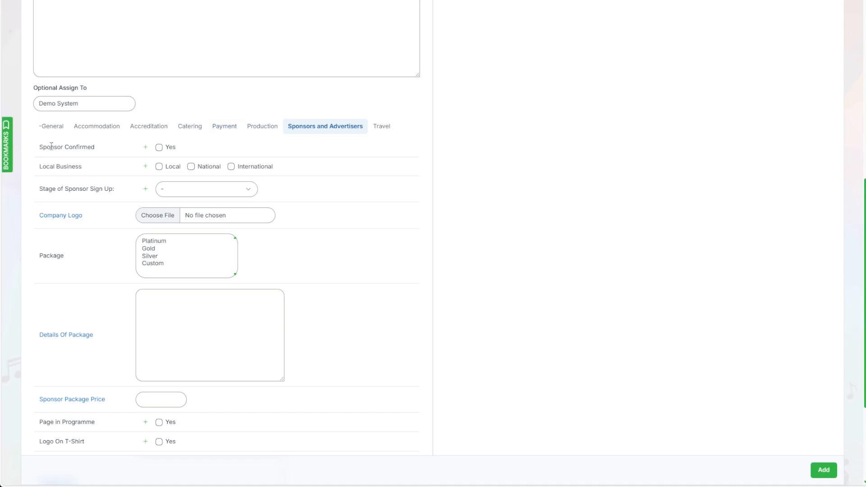
click(159, 148)
scroll(266, 145, up, 10)
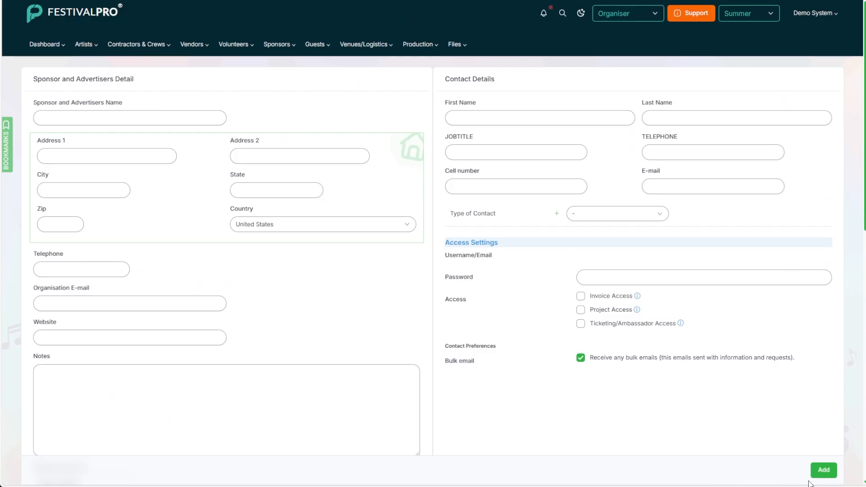
Find the Sponsor Application Form among the sponsor forms and open its public page.
click(270, 51)
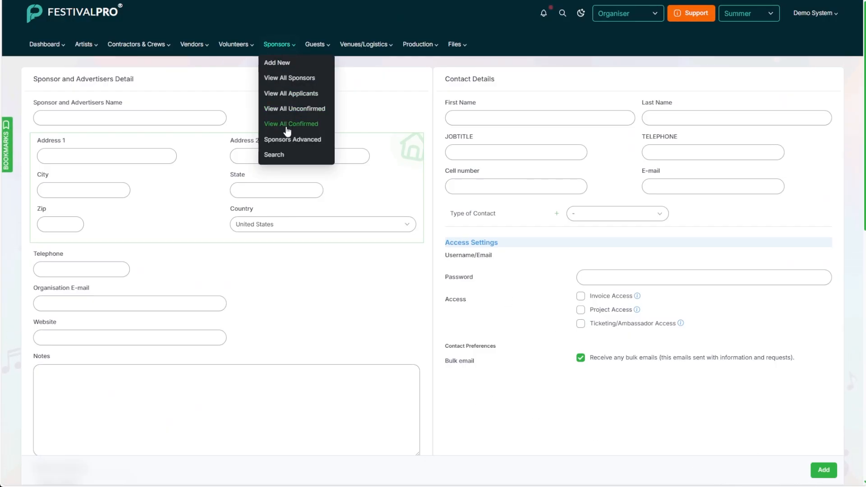
click(45, 44)
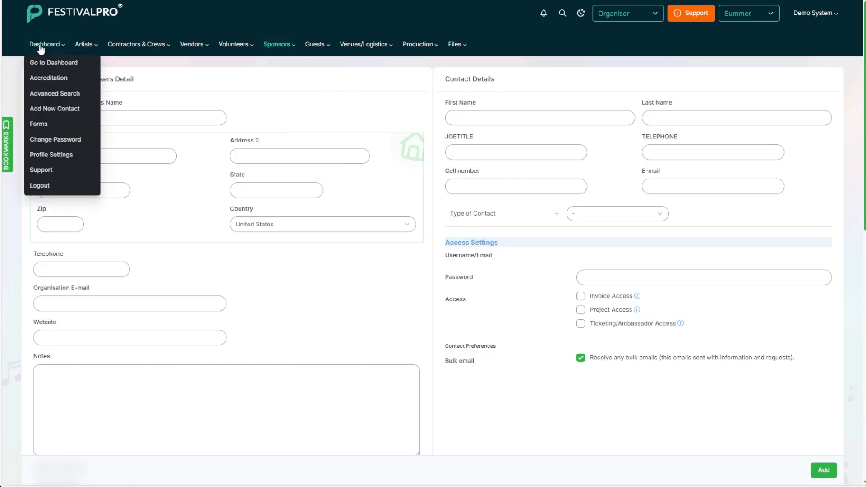
click(58, 125)
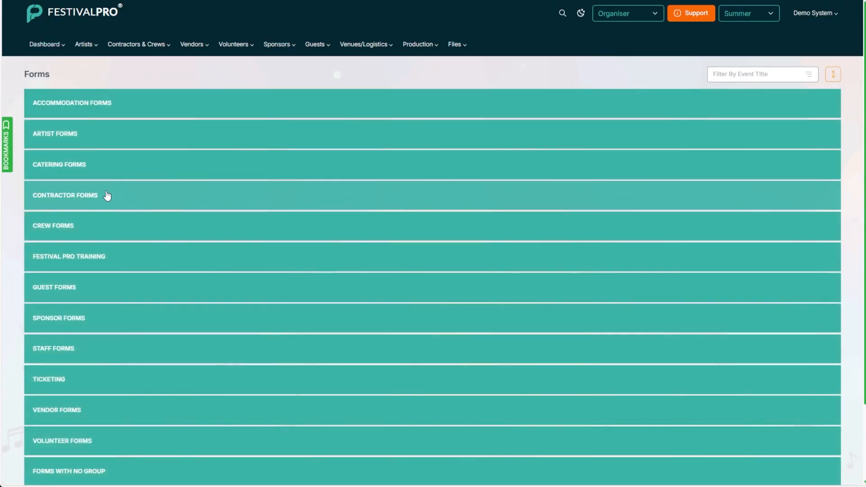
scroll(107, 196, down, 2)
click(79, 233)
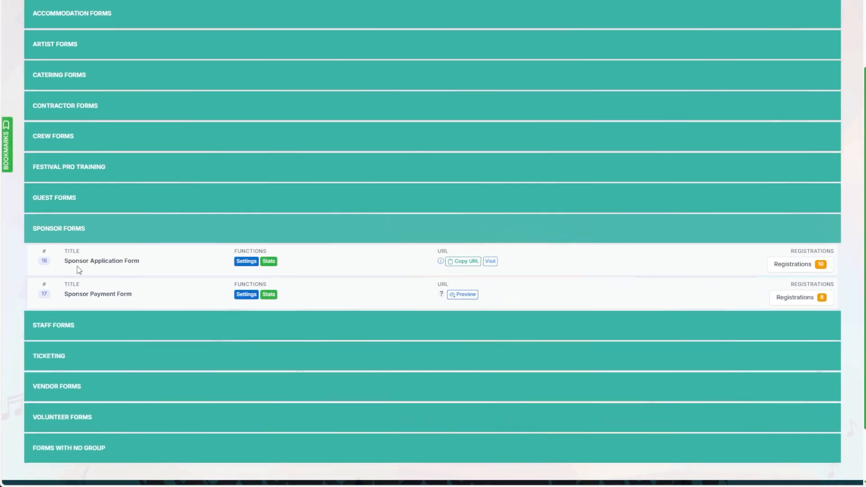
click(490, 262)
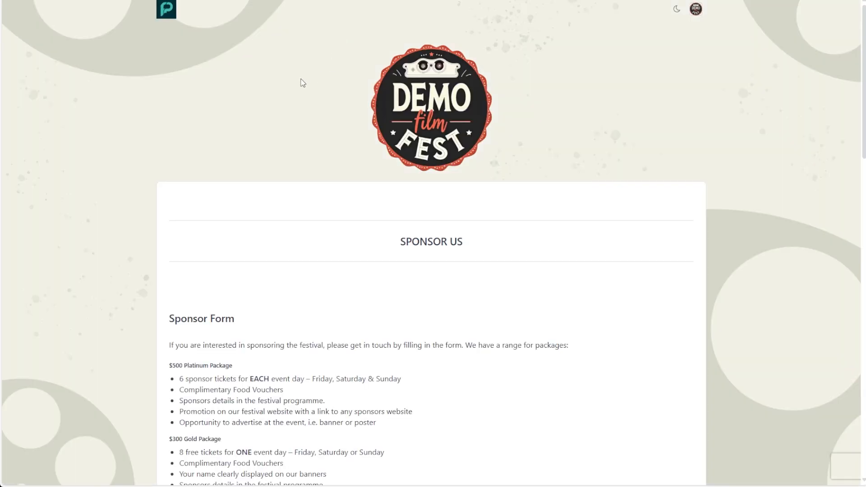
Read through the public sponsor form's package descriptions and the applicant fields down to the submission area.
scroll(267, 103, down, 4)
scroll(266, 103, down, 2)
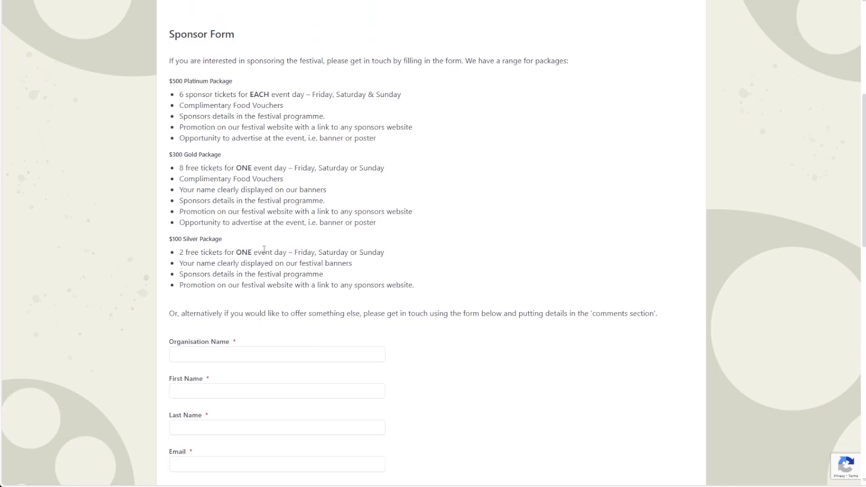
scroll(264, 249, down, 2)
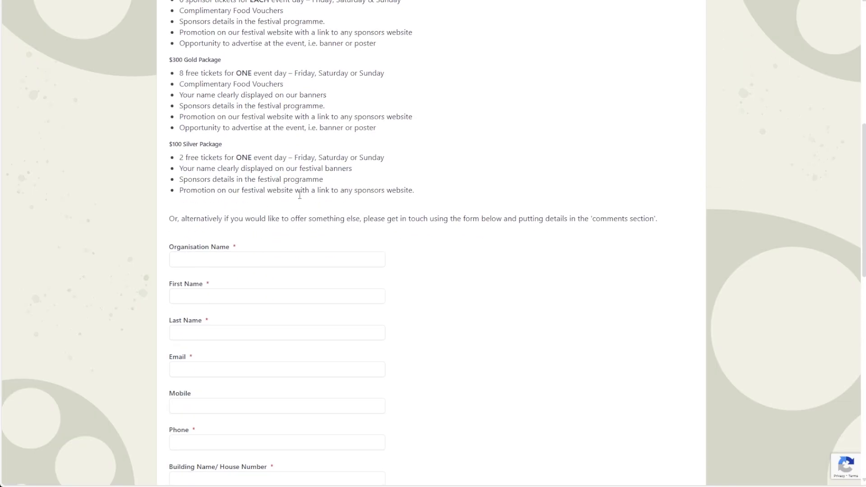
scroll(300, 195, down, 3)
scroll(295, 129, down, 10)
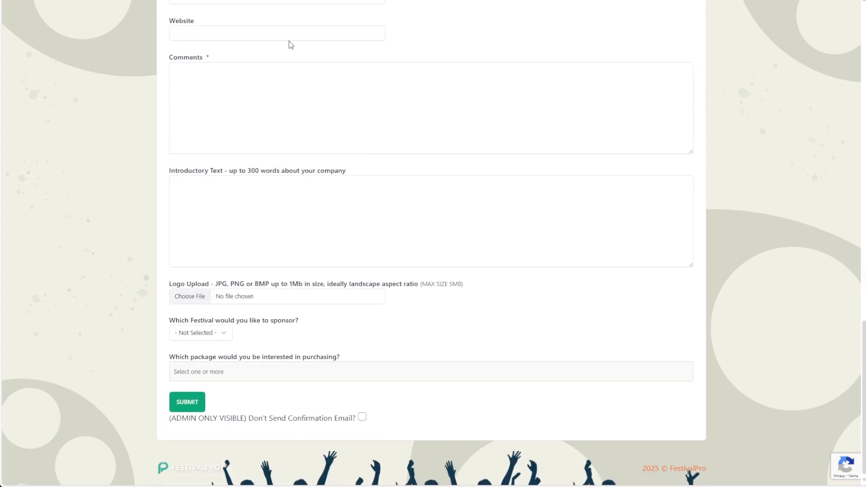
Check the festival and package choices on the sponsor form, and return to the forms list.
click(198, 337)
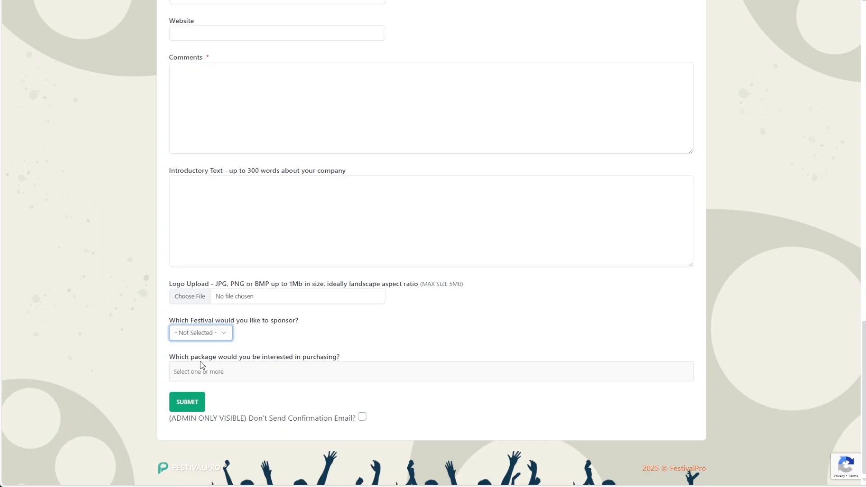
click(251, 333)
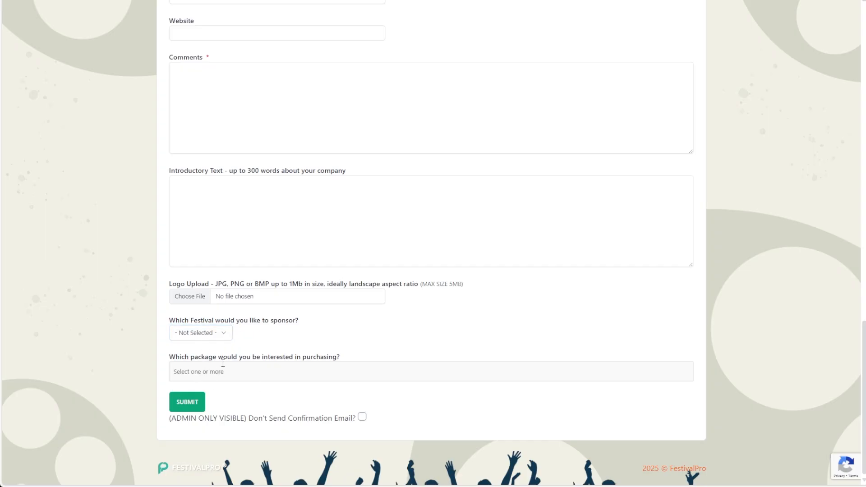
click(229, 375)
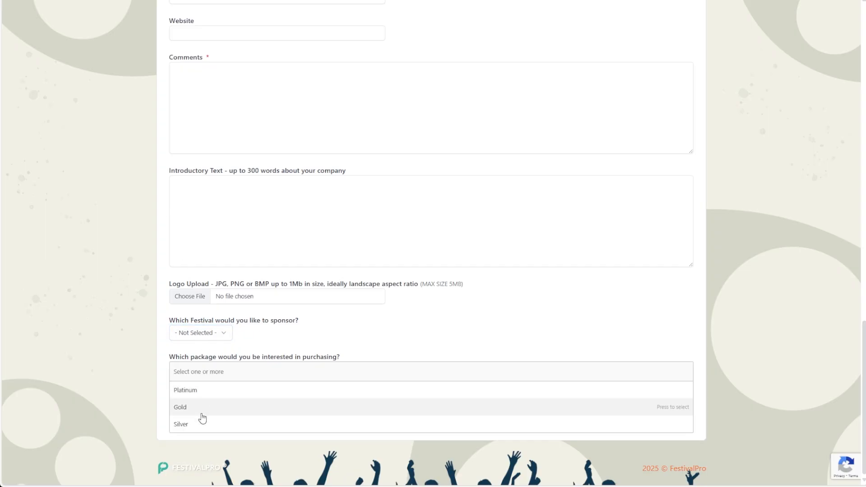
click(198, 396)
click(167, 289)
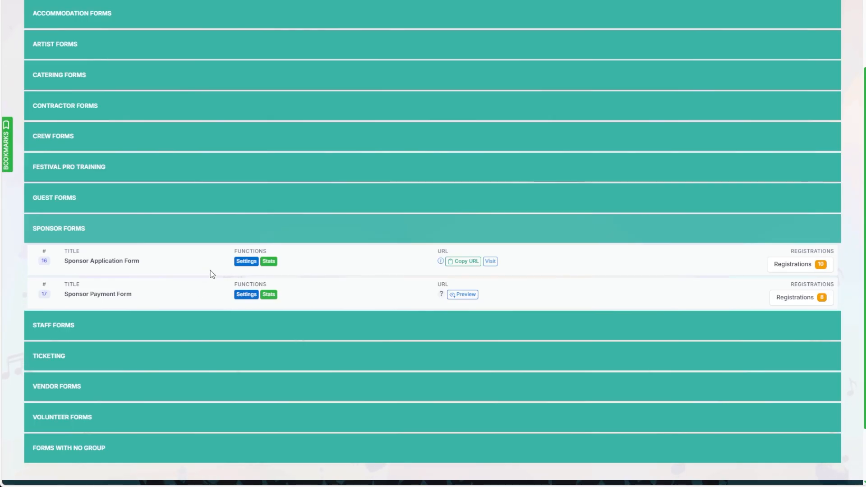
Open the Sponsor Application Form's page setup and examine its top page text and custom fields.
click(246, 261)
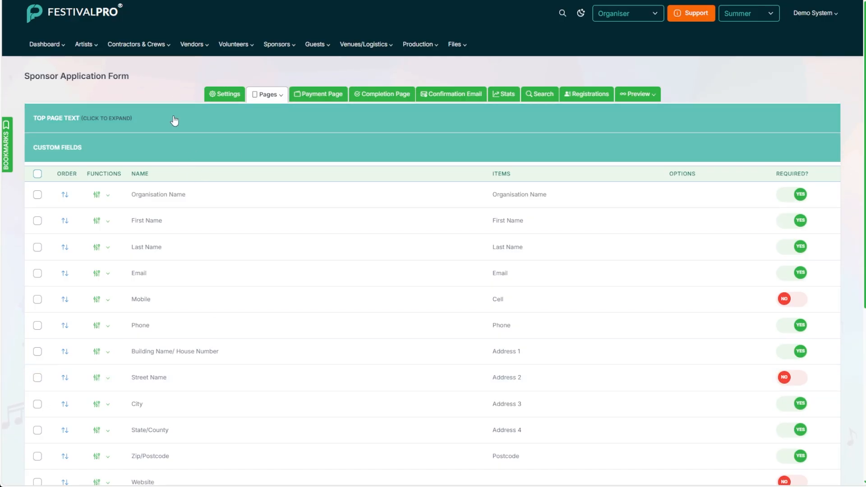
click(175, 120)
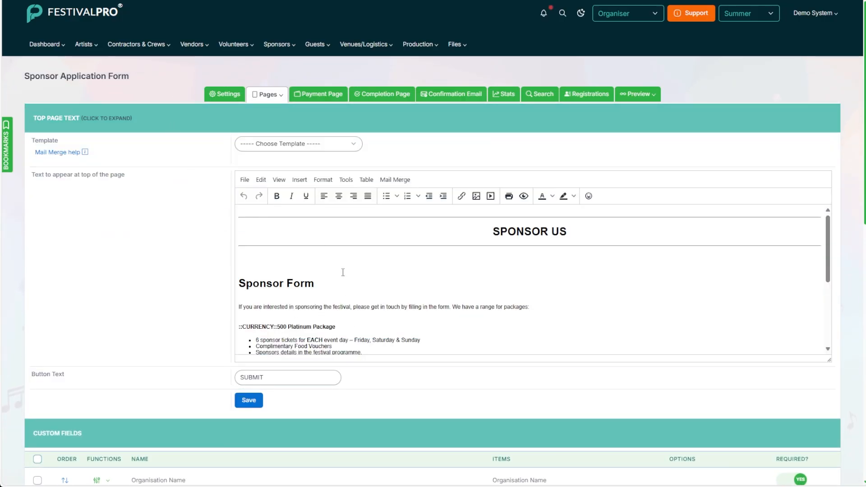
scroll(343, 273, down, 3)
scroll(345, 279, up, 5)
click(291, 118)
View the Sponsor Application Form's registrations and inspect the sponsor profile fields for Milton Music.
click(588, 100)
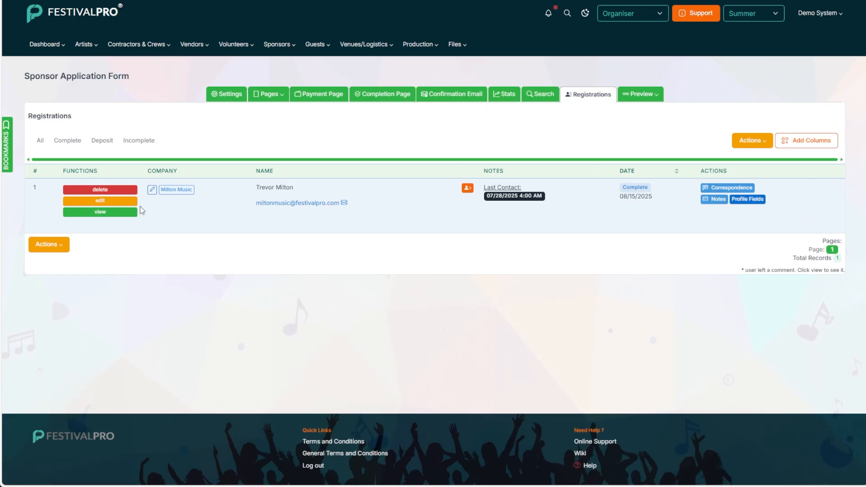
click(89, 213)
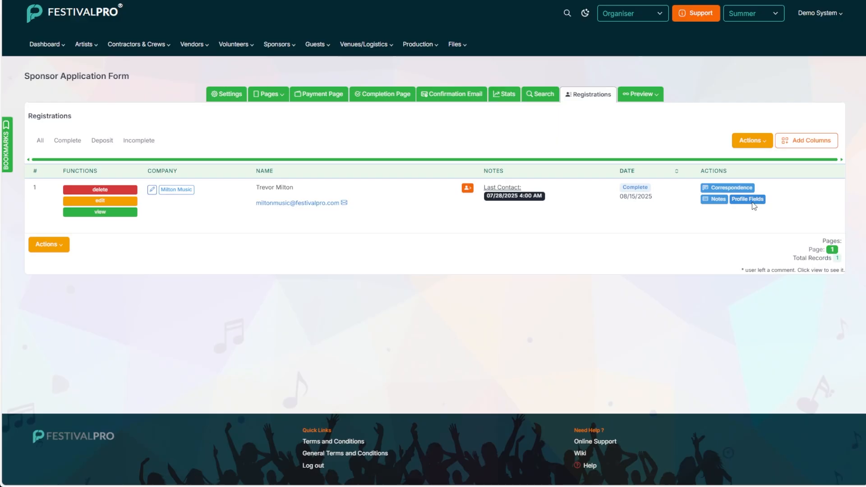
click(752, 200)
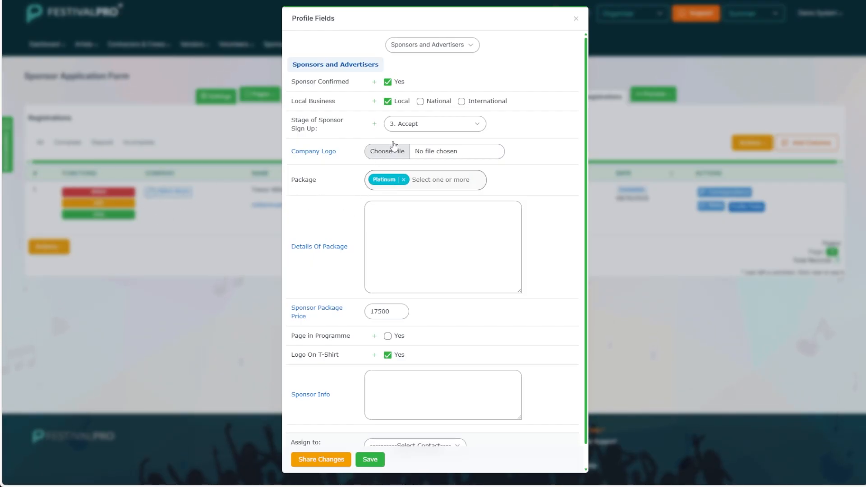
click(445, 87)
scroll(440, 307, down, 1)
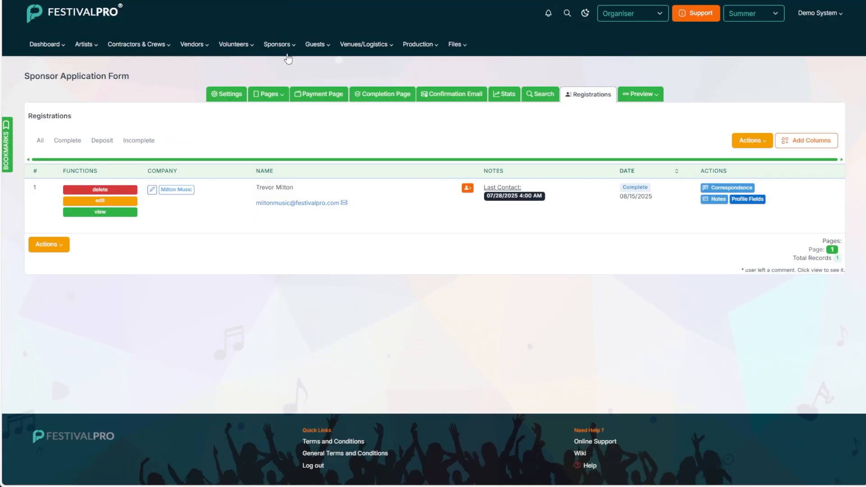
Display all confirmed sponsors and review their sign-up stages, packages and payment form statuses.
mouse_move(285, 50)
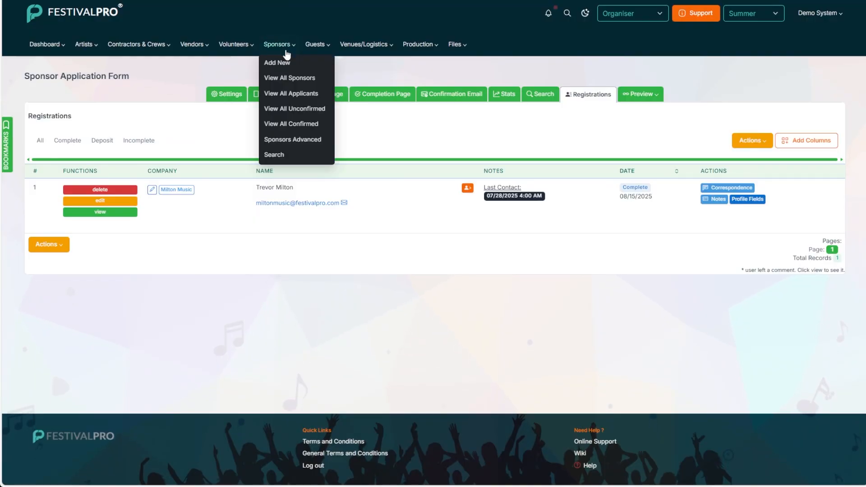
click(295, 125)
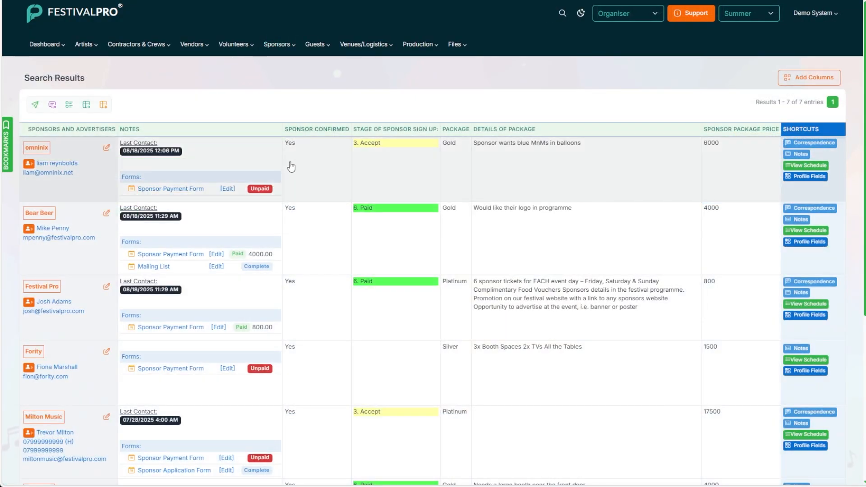
scroll(290, 166, down, 5)
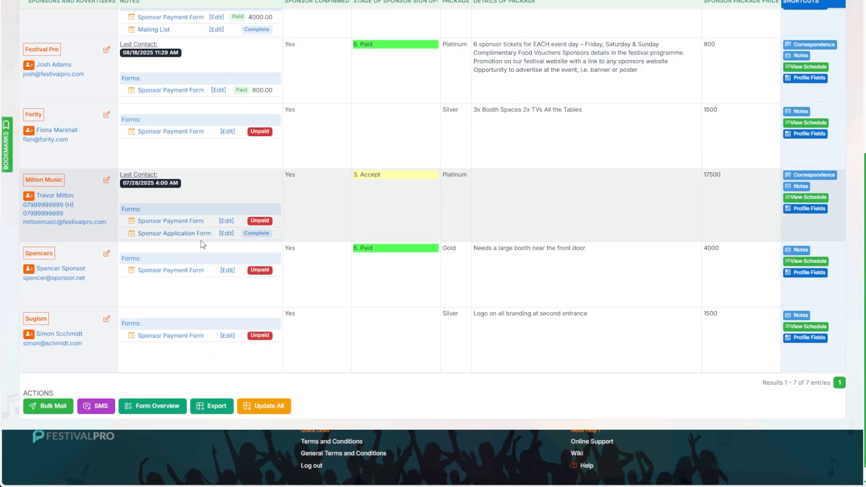
scroll(201, 243, up, 1)
scroll(169, 72, up, 3)
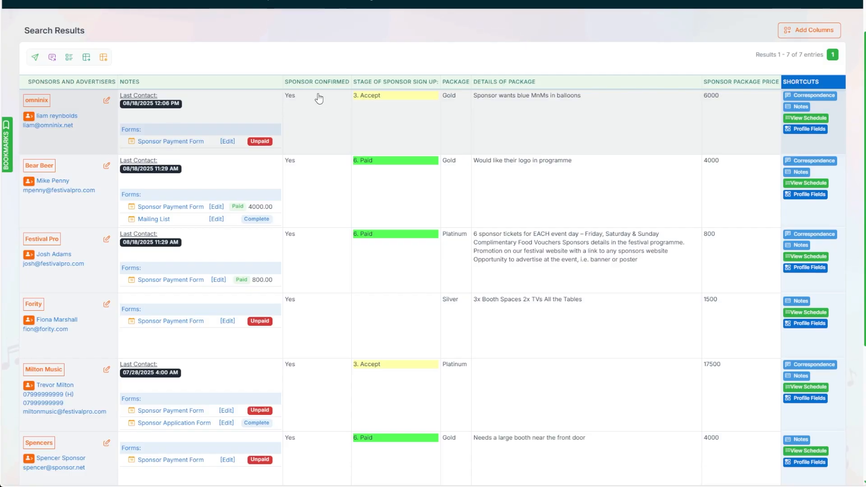
Review omninix's profile fields, including its logo, package, package details and price, and close them.
click(798, 127)
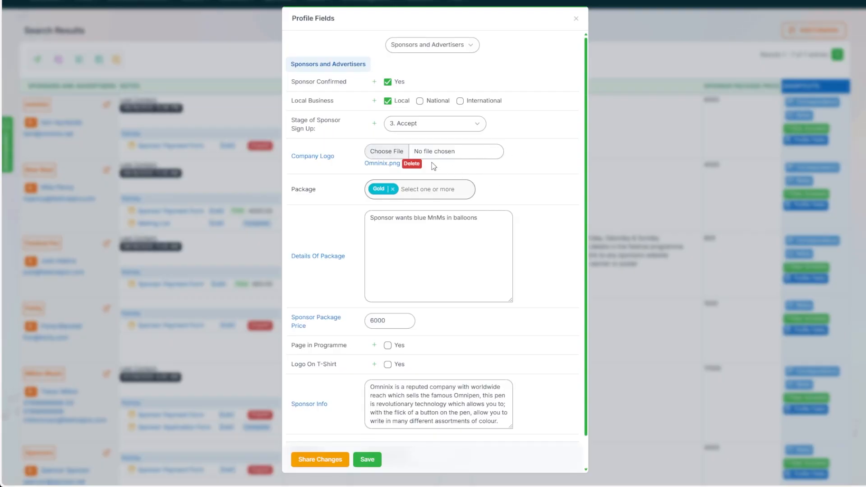
scroll(430, 220, down, 1)
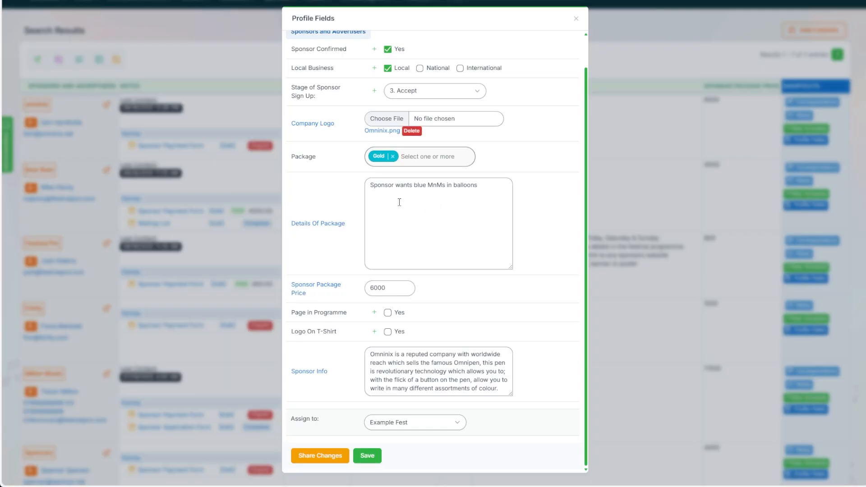
drag(365, 190, 464, 192)
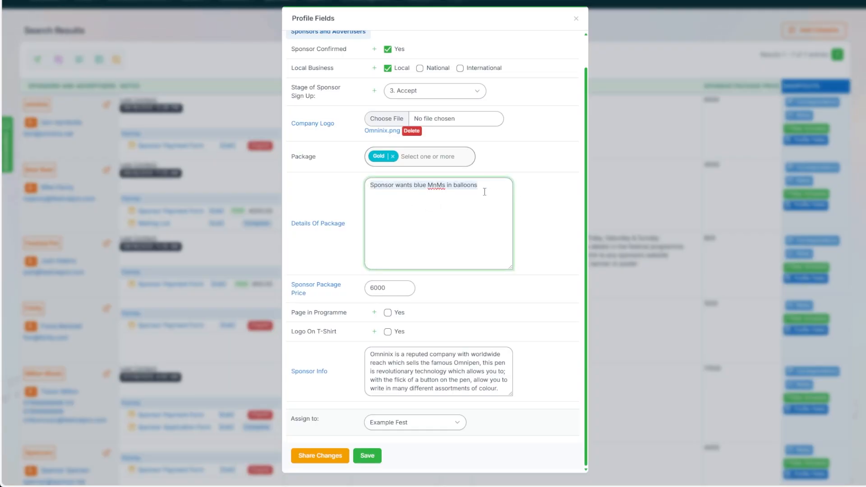
click(485, 191)
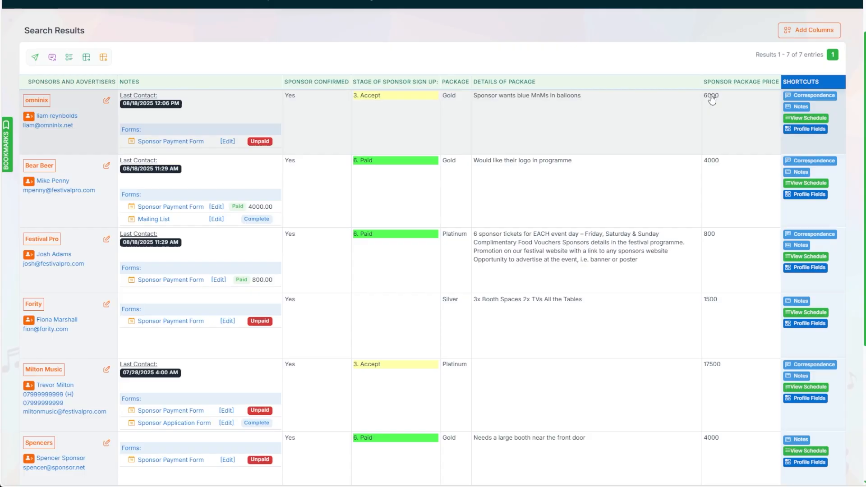
Save the sponsor list's extra columns as Sponsor Confirmed, Stage of Sponsor Sign Up, Package, Details Of Package and Sponsor Package Price.
click(809, 32)
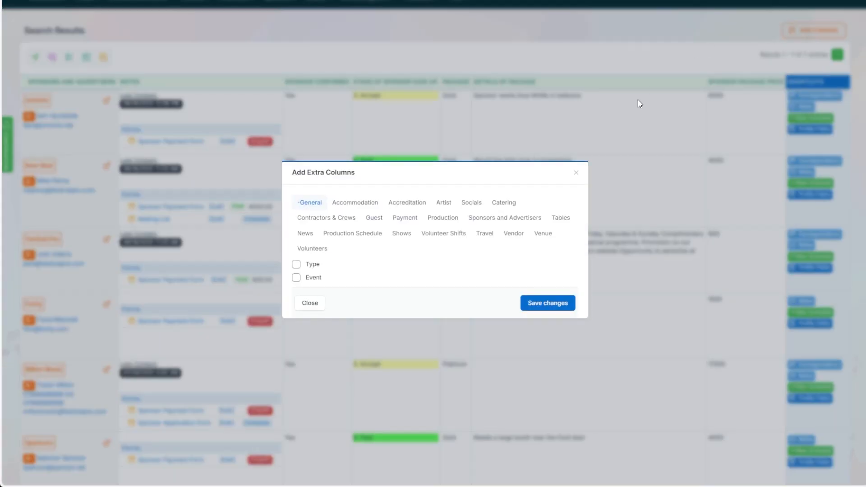
click(501, 218)
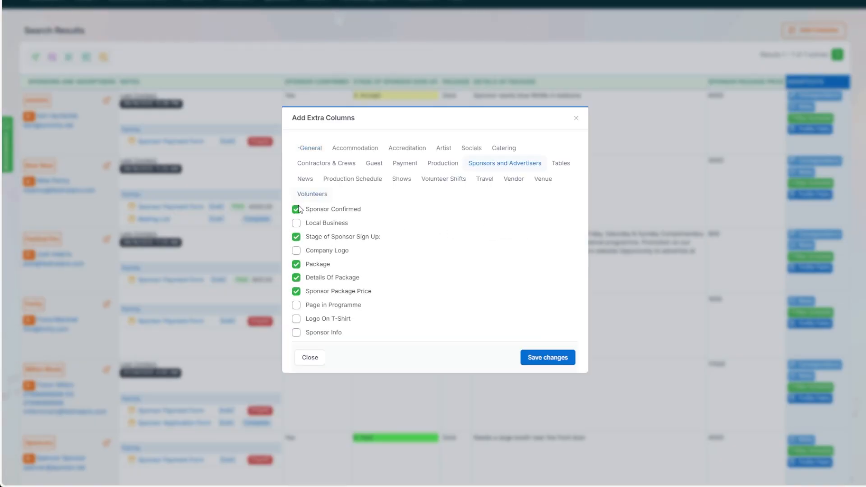
click(543, 357)
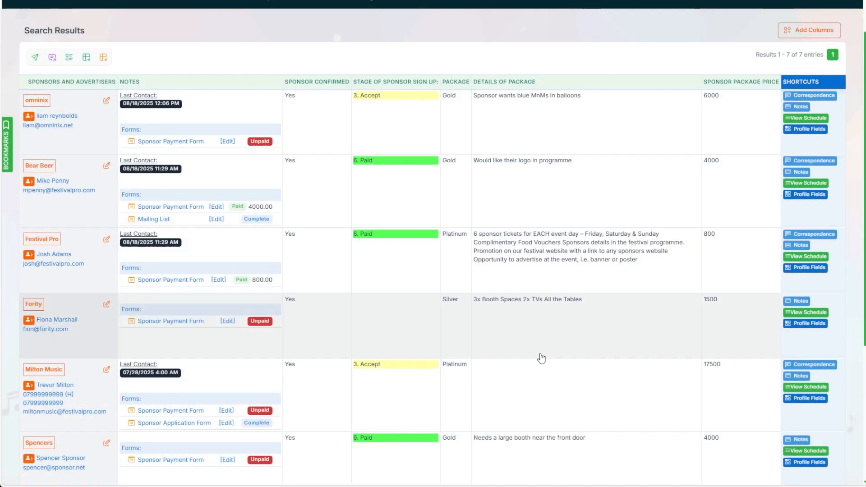
Set Milton Music's Details Of Package to "Guitar Stand" directly in the confirmed sponsors list and save it.
scroll(590, 176, down, 2)
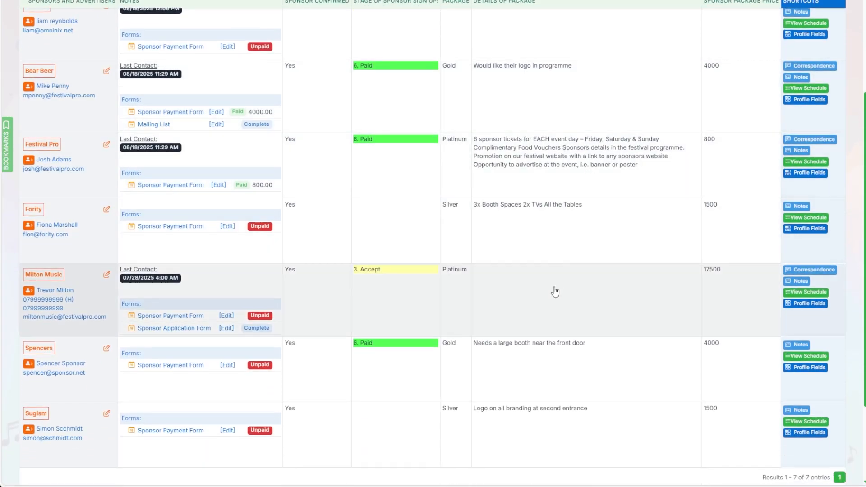
click(543, 287)
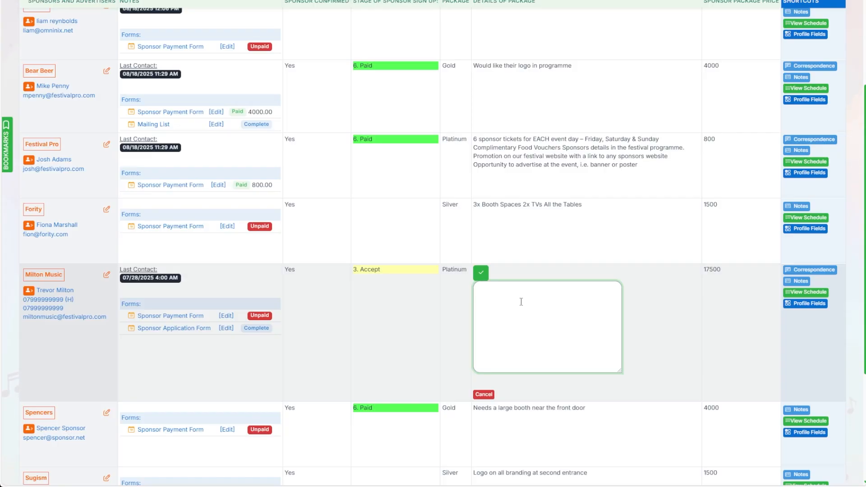
text(Guitar Stand)
click(480, 273)
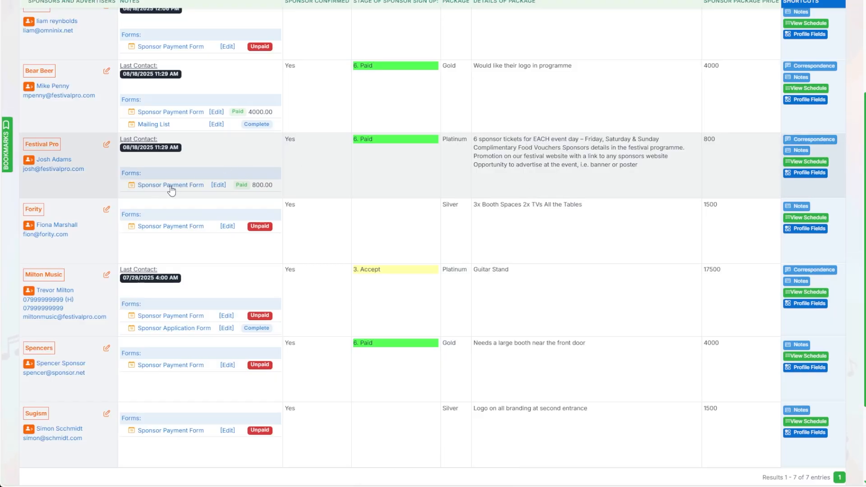
Start an email to omninix's contact and fill it from the Sponsor Payment and Accreditation template.
scroll(41, 177, up, 3)
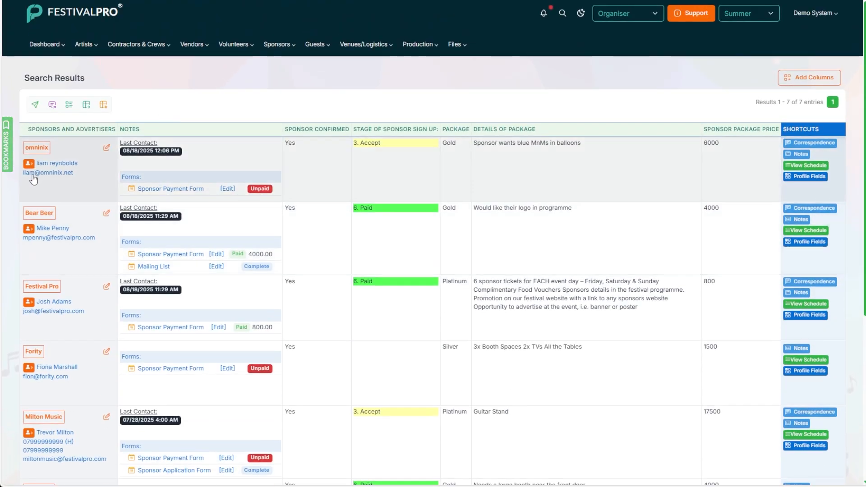
click(43, 173)
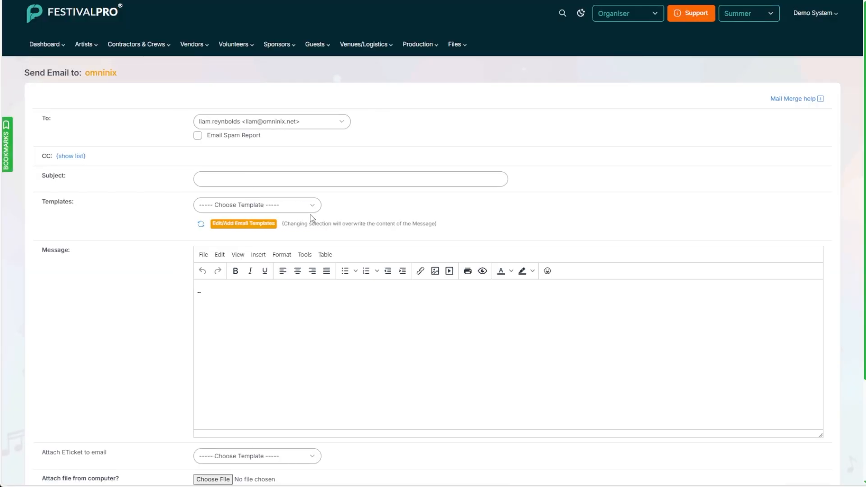
click(260, 206)
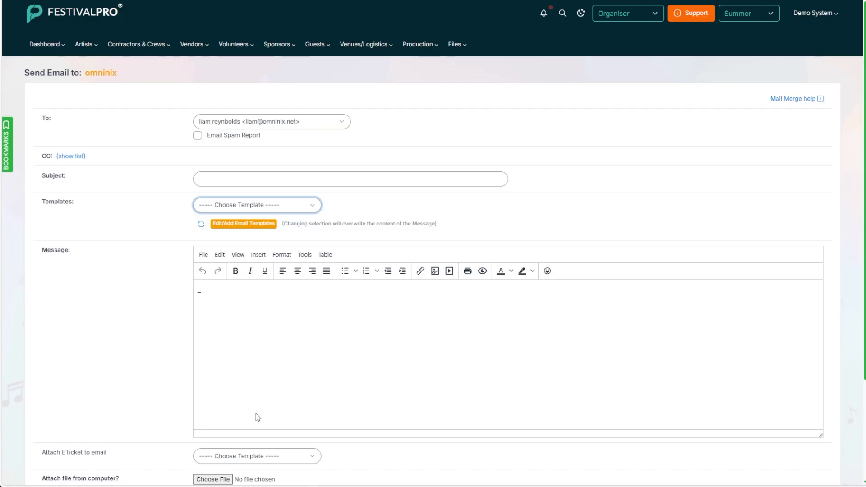
click(280, 413)
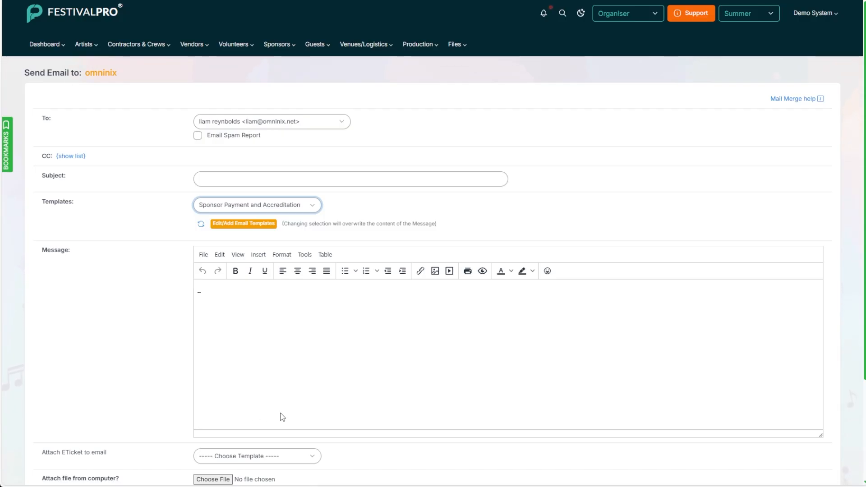
scroll(98, 226, down, 3)
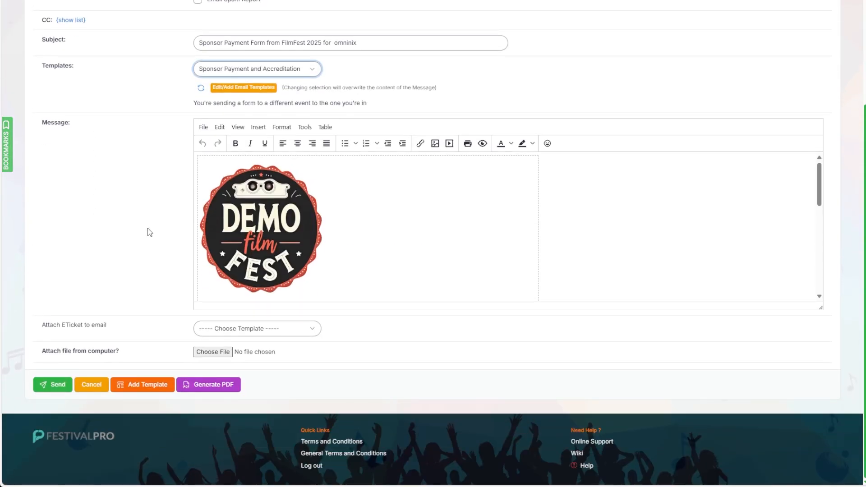
scroll(316, 192, down, 5)
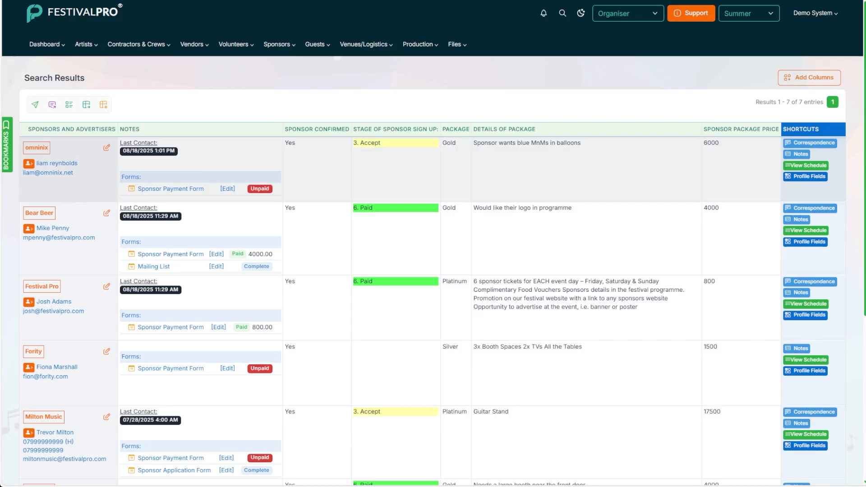
Review omninix's Accreditation profile fields, including pass status, general accreditation quantities and access types.
click(796, 176)
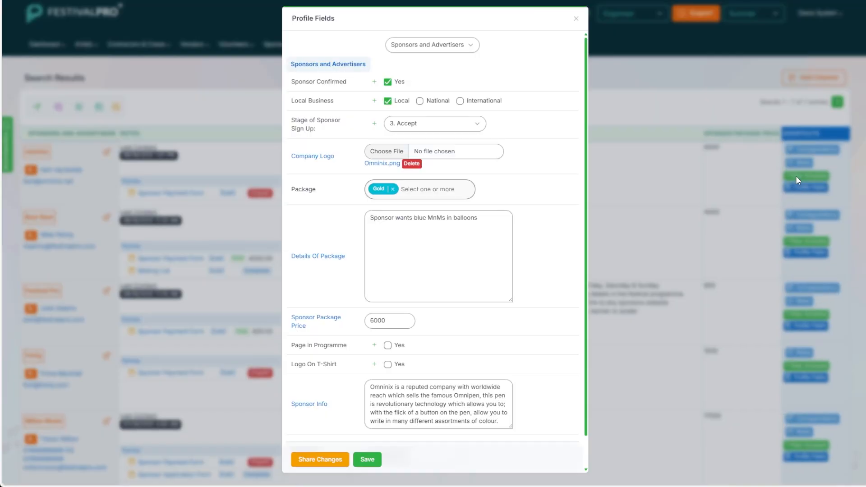
click(442, 54)
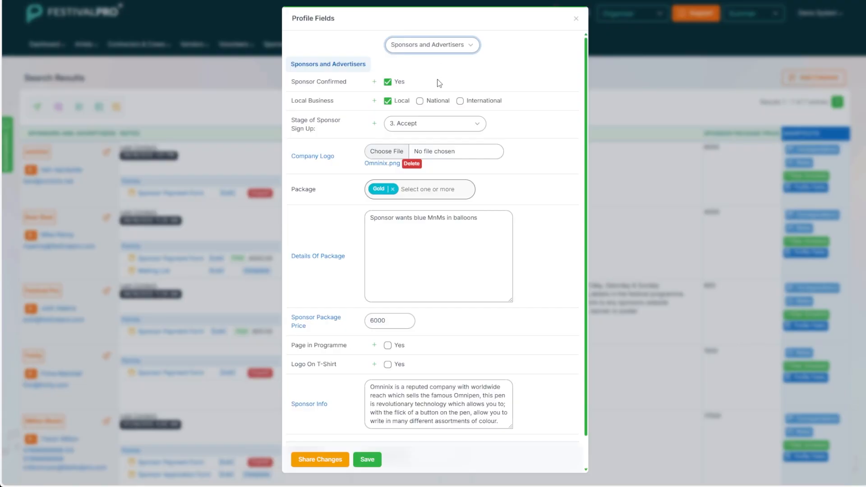
click(439, 80)
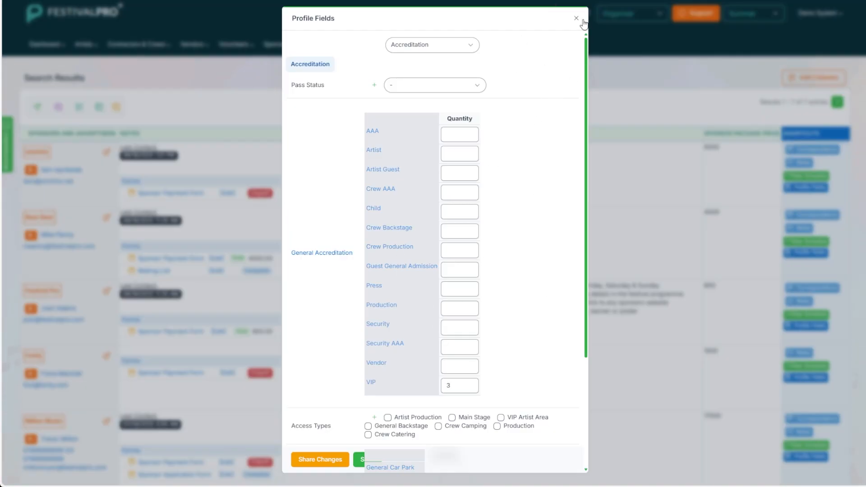
click(459, 46)
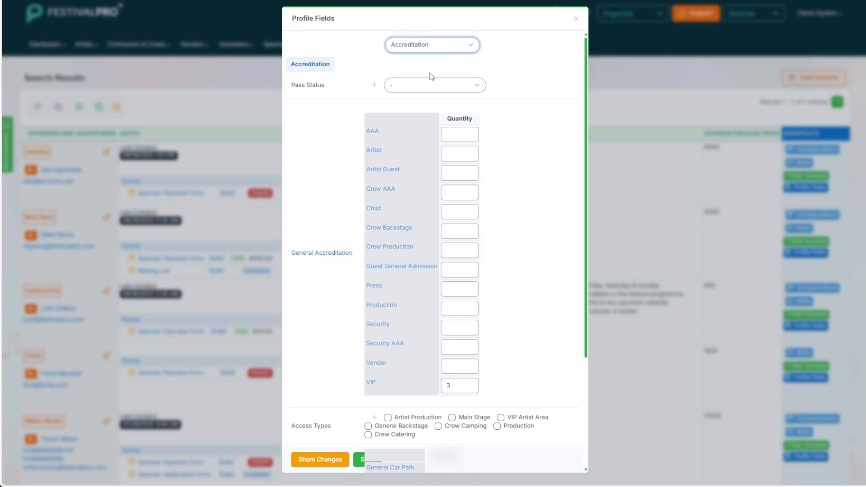
click(422, 159)
scroll(484, 261, down, 1)
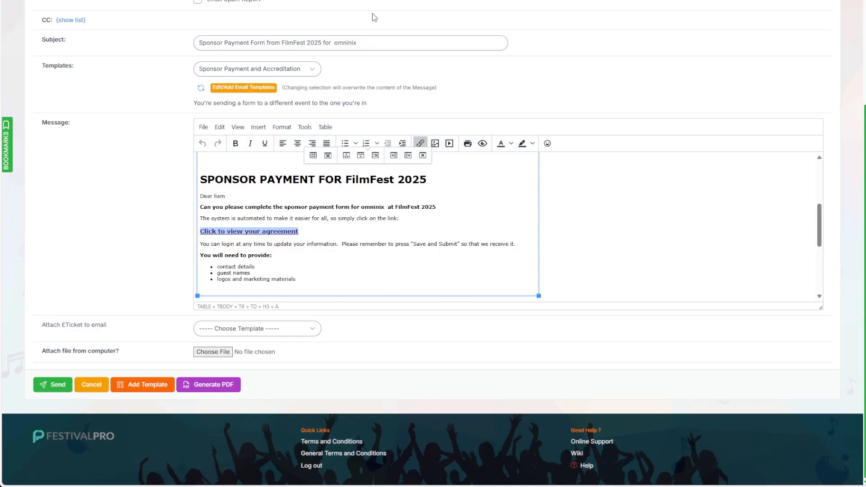
Send the payment and accreditation email to omninix and open its Sponsor Payment Form.
click(51, 385)
click(400, 159)
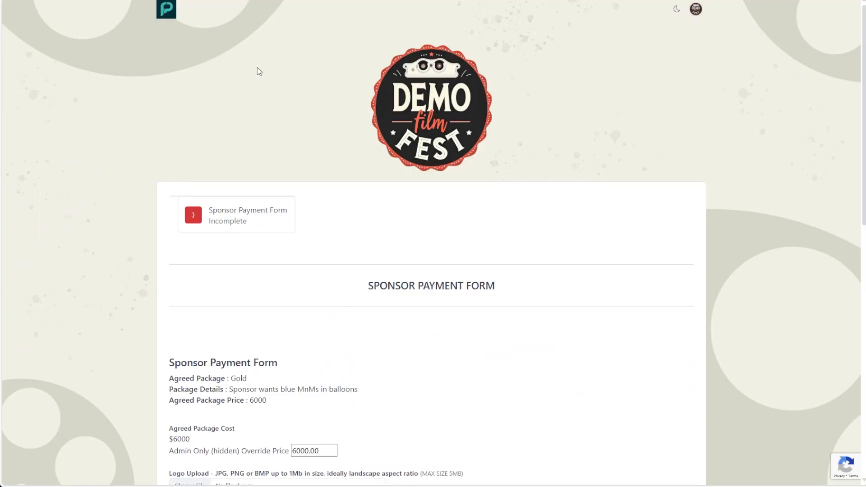
Review omninix's Sponsor Payment Form, including the agreed package details, admin-only override price, logo upload and sponsor passes.
scroll(273, 126, down, 1)
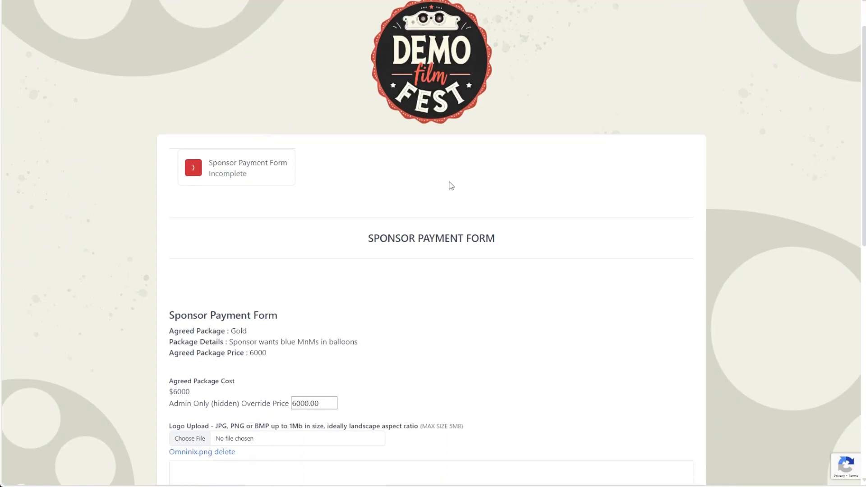
scroll(410, 166, down, 2)
scroll(412, 168, down, 1)
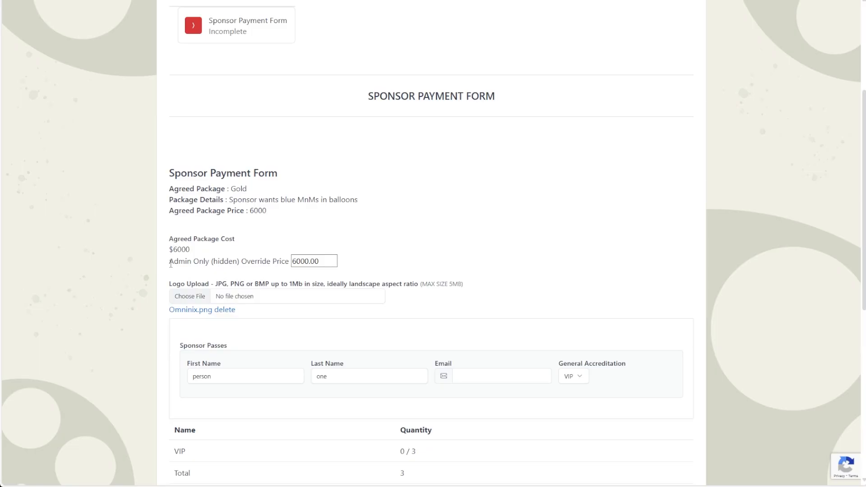
drag(171, 263, 292, 261)
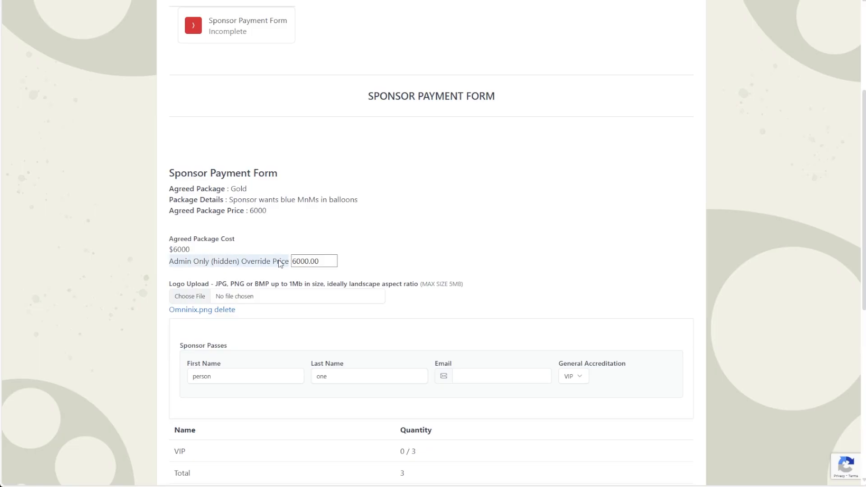
click(271, 261)
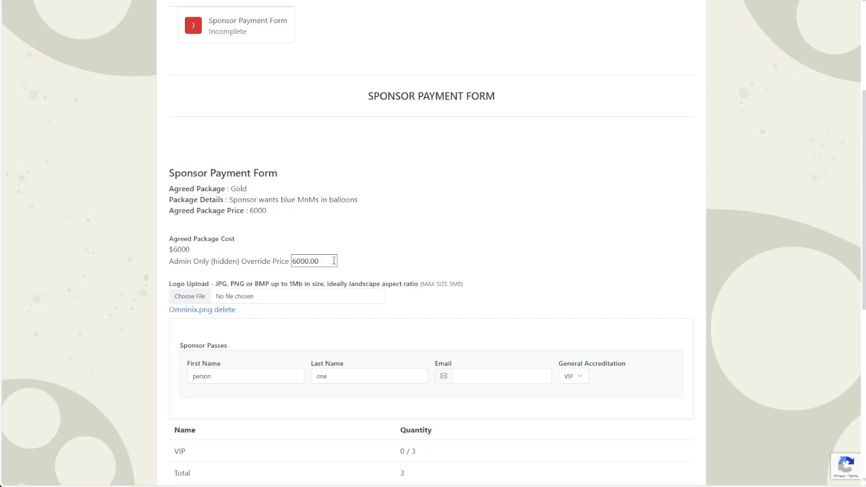
scroll(334, 260, down, 4)
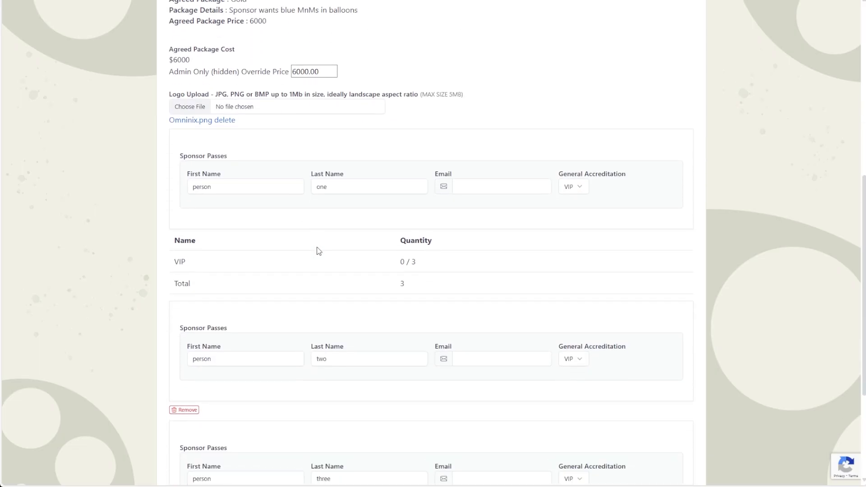
scroll(319, 250, up, 1)
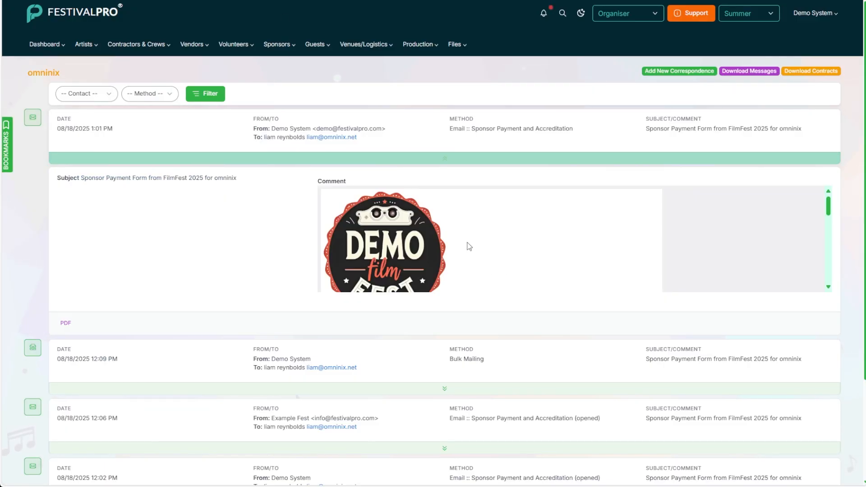
Locate the agreement link in omninix's latest correspondence, log out of the system and open the payment form as the sponsor.
scroll(470, 214, down, 5)
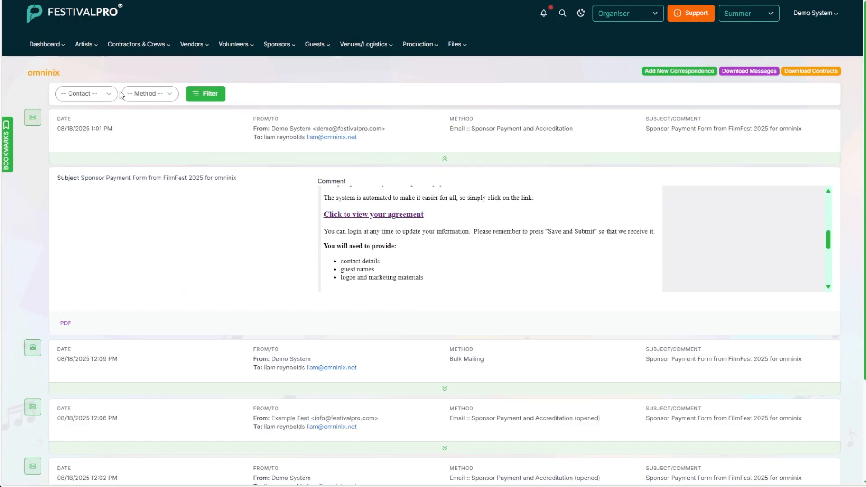
click(57, 47)
click(53, 187)
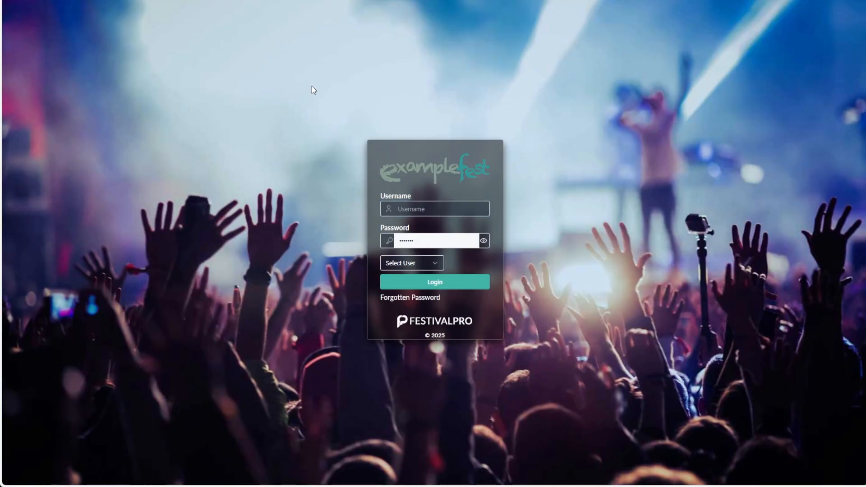
key(ctrl+l)
key(Return)
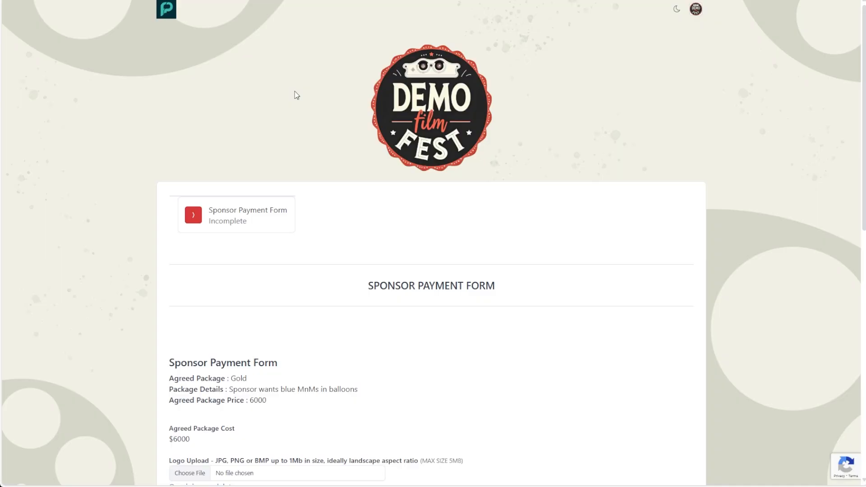
Examine the package cost, logo upload and sponsor passes in the sponsor's view of the payment form and proceed to the next page.
scroll(295, 94, down, 5)
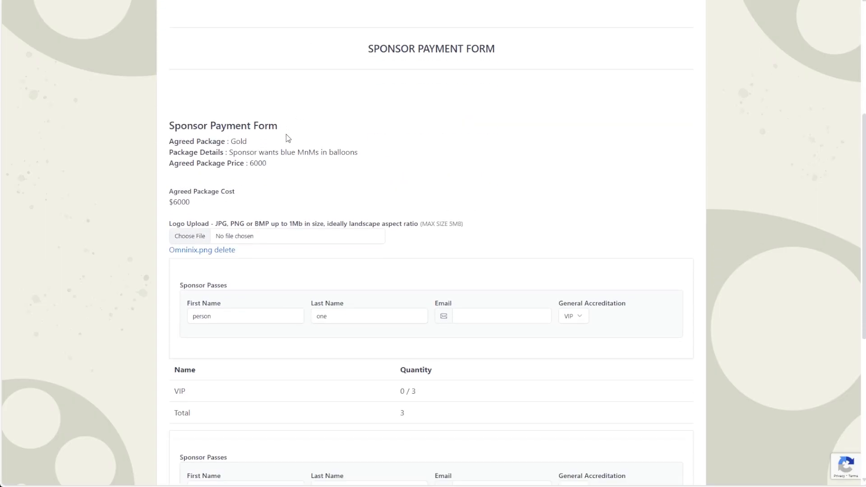
scroll(244, 136, down, 1)
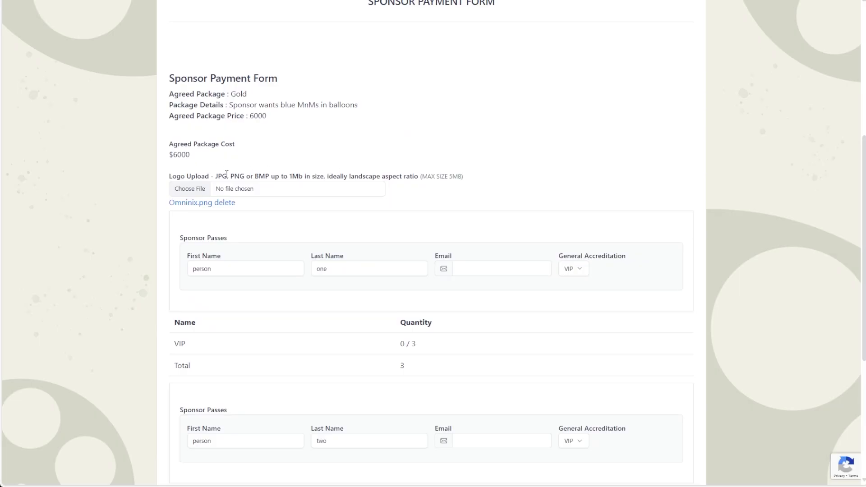
scroll(257, 166, down, 3)
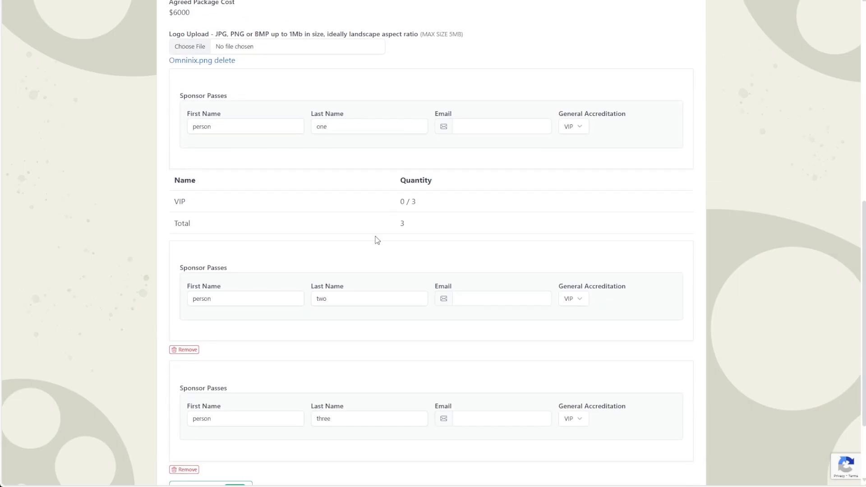
scroll(321, 258, down, 3)
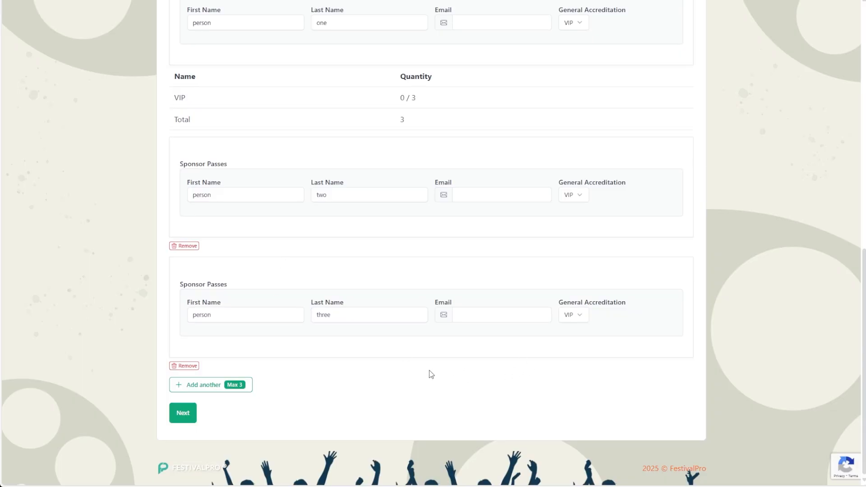
click(183, 413)
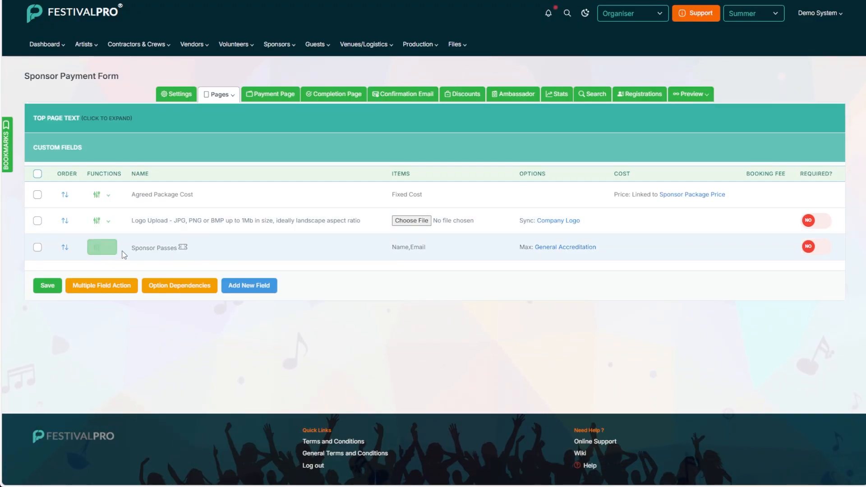
Edit the form's Sponsor Passes field and try hiding it on the invoice and payment page through its cost options.
click(97, 247)
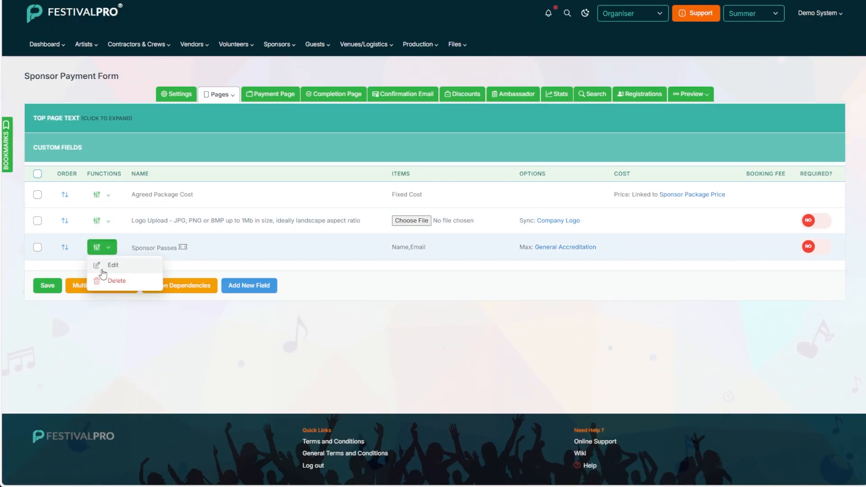
click(106, 270)
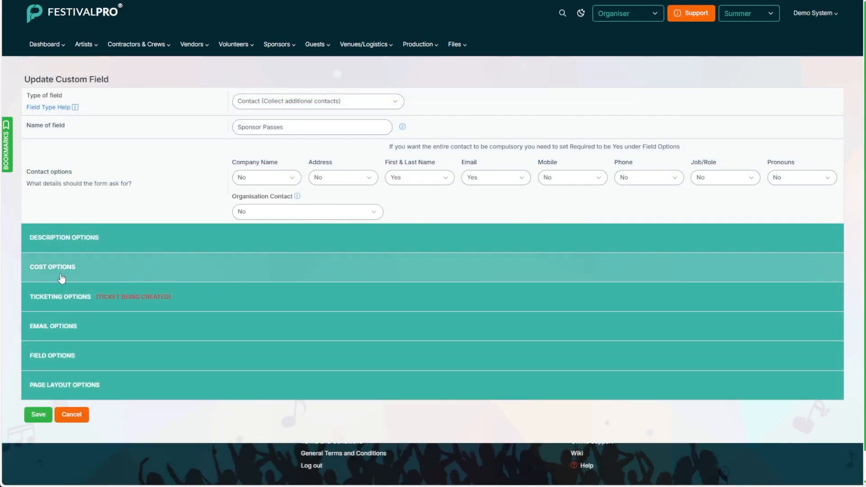
click(63, 276)
drag(29, 337, 73, 347)
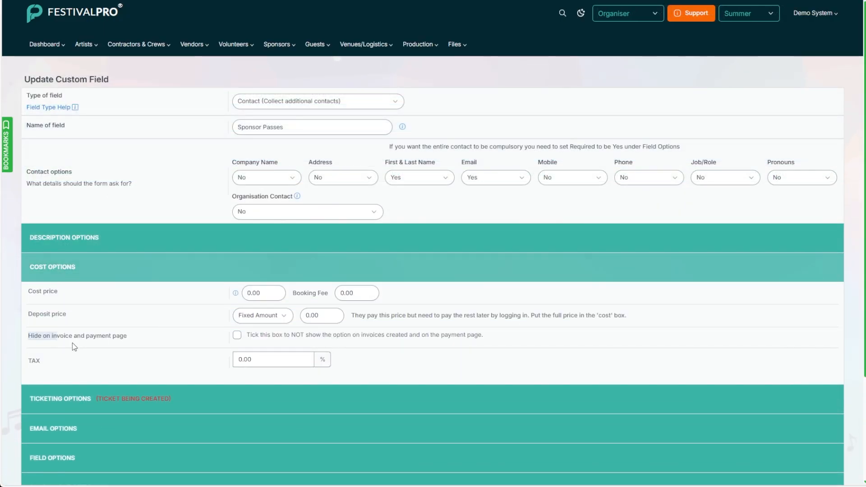
click(239, 336)
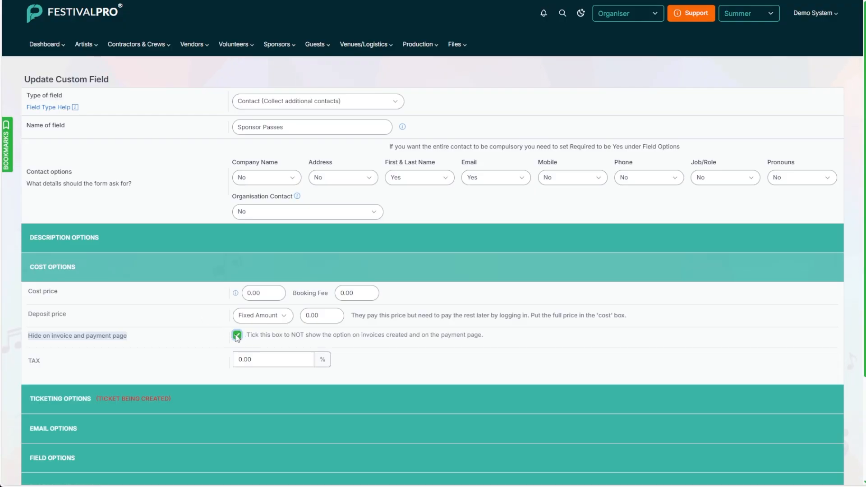
click(237, 336)
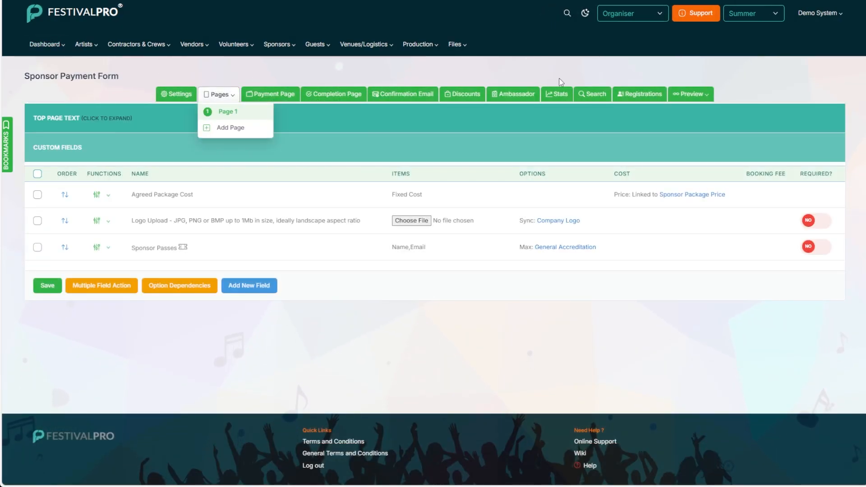
Open the Sponsor Payment Form's registrations and examine Bear Beer's registration, including its package cost and sponsor pass codes.
click(642, 94)
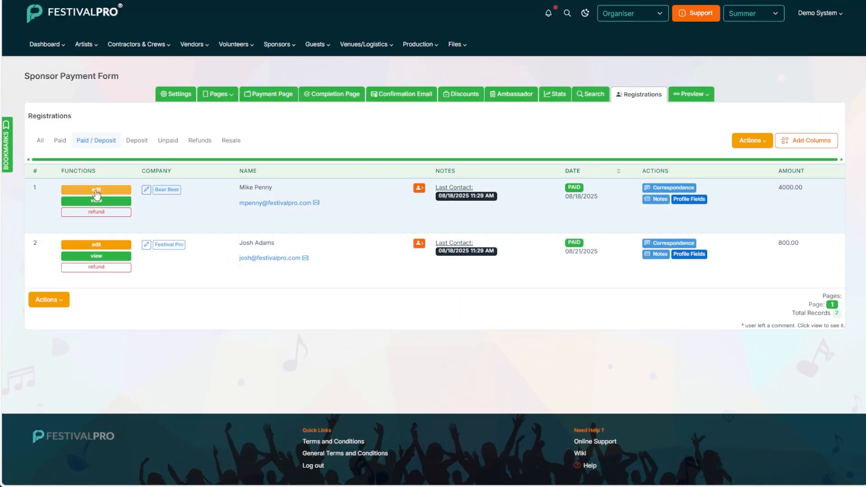
click(130, 203)
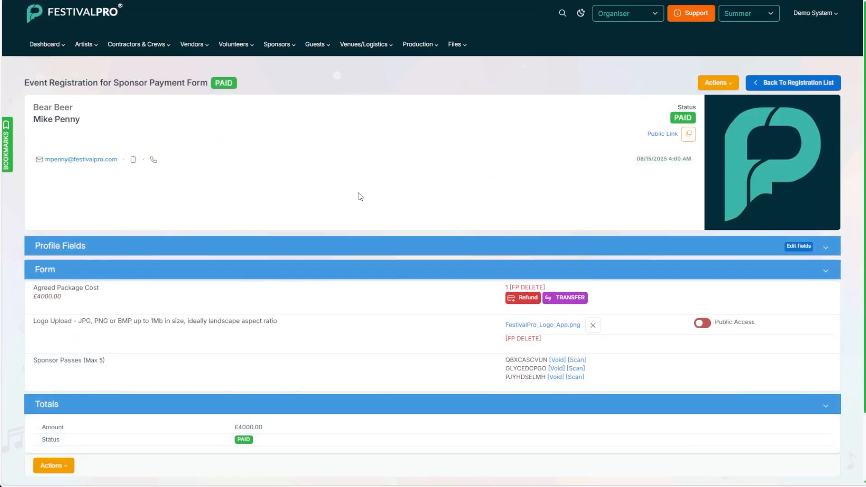
scroll(619, 296, down, 3)
double_click(517, 284)
double_click(517, 292)
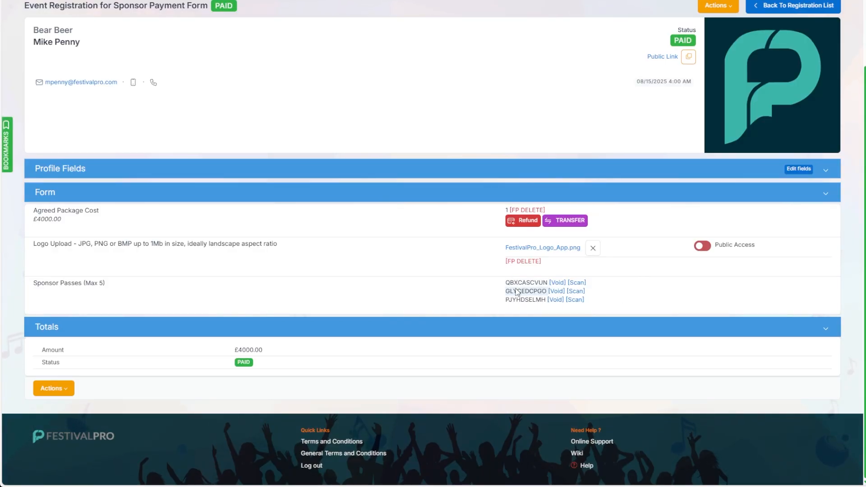
click(517, 292)
View the tickets issued for Bear Beer's sponsor passes and return to the registration.
click(68, 390)
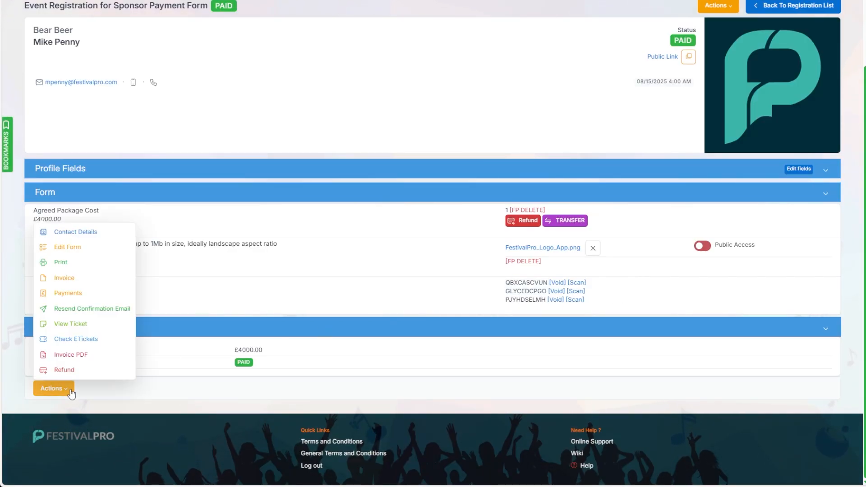
click(72, 326)
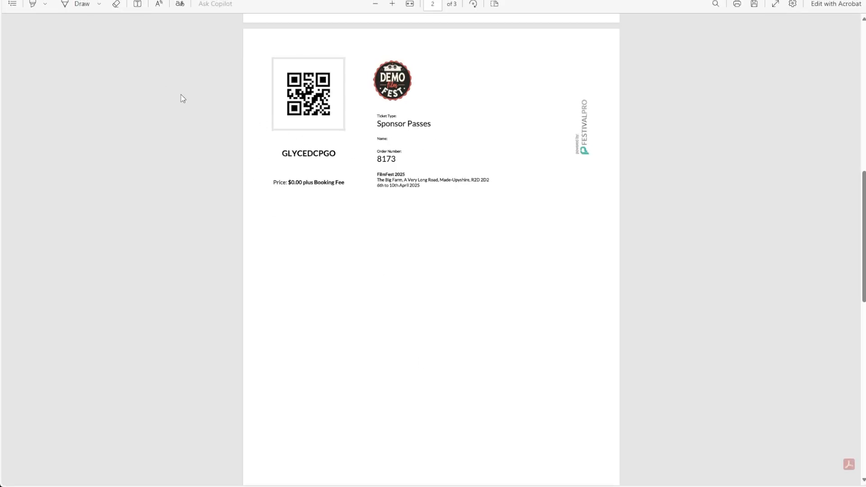
key(alt+Left)
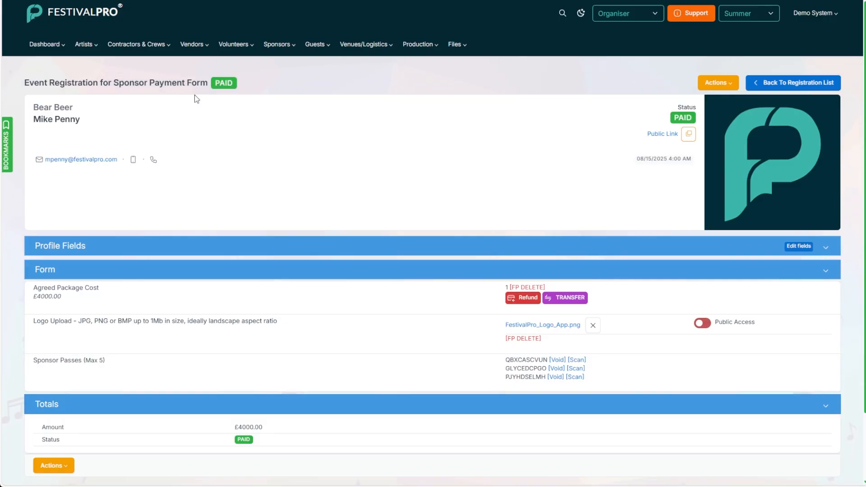
Open the form completion overview for all confirmed sponsors and review those who have not completed the Sponsor Payment Form.
click(289, 46)
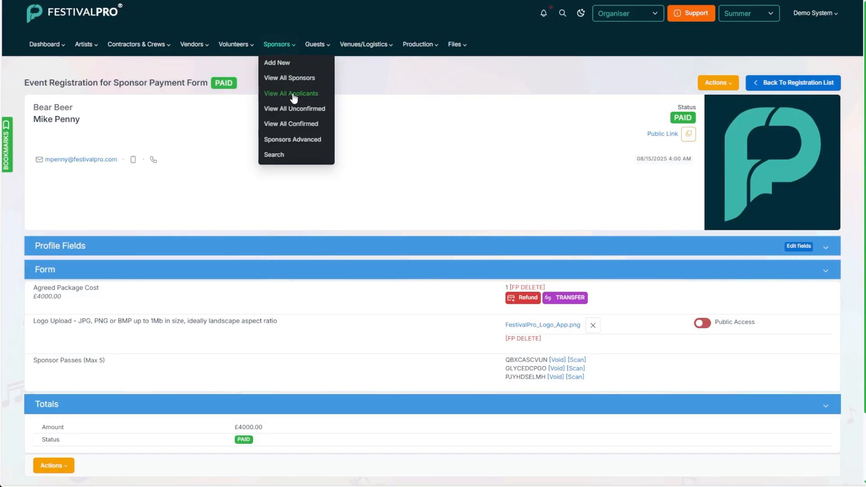
click(294, 124)
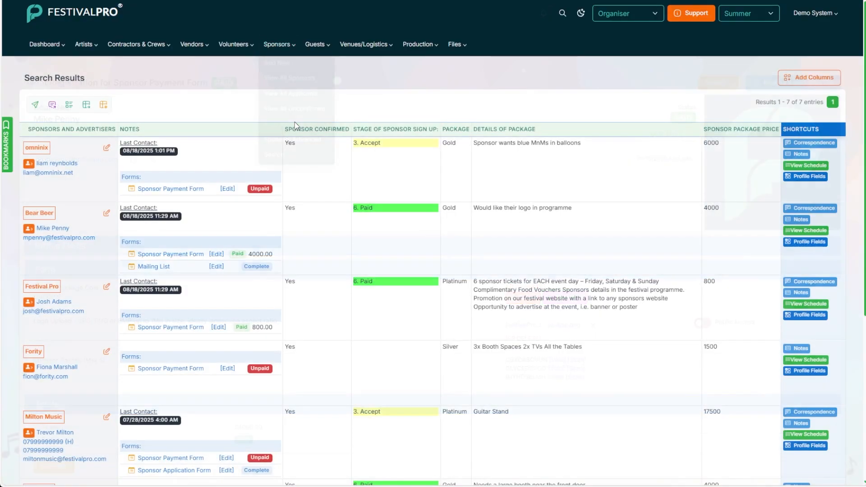
click(69, 105)
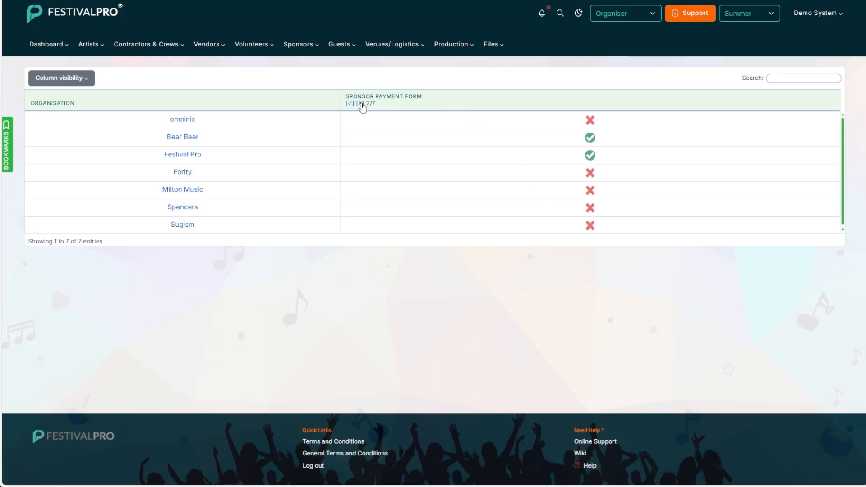
click(360, 103)
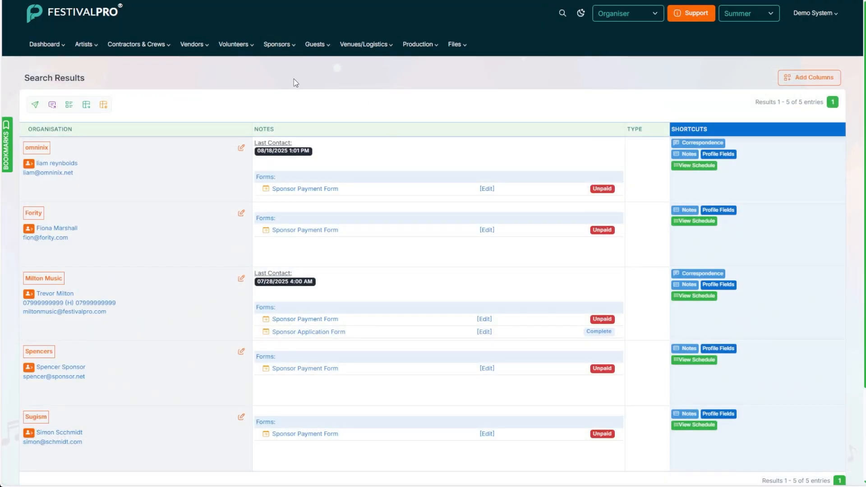
scroll(293, 78, down, 3)
scroll(442, 142, up, 3)
drag(823, 102, 782, 103)
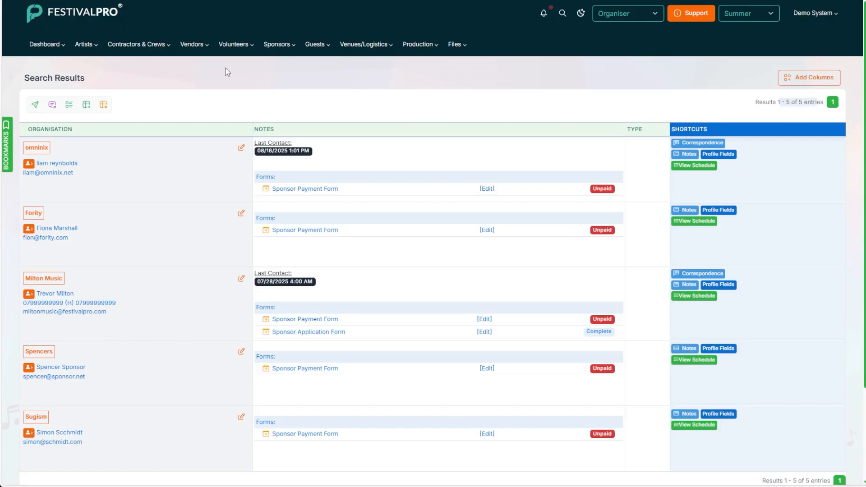
Return to the list of all confirmed sponsors.
mouse_move(193, 44)
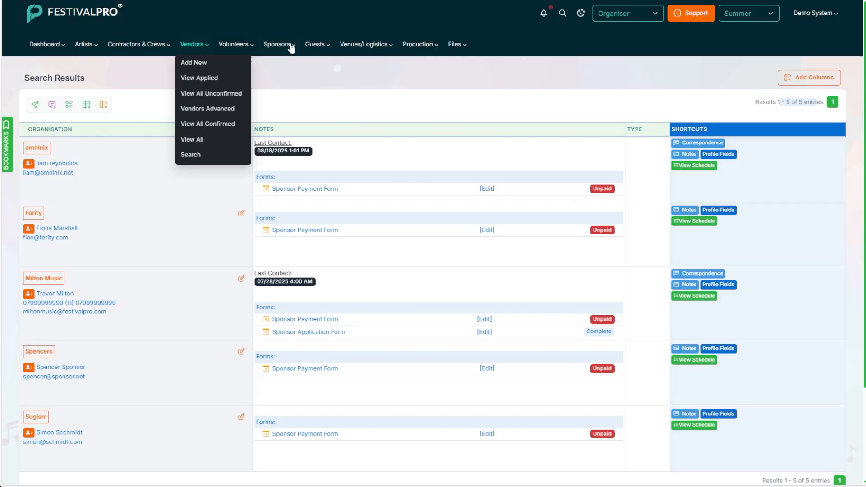
mouse_move(291, 47)
click(302, 130)
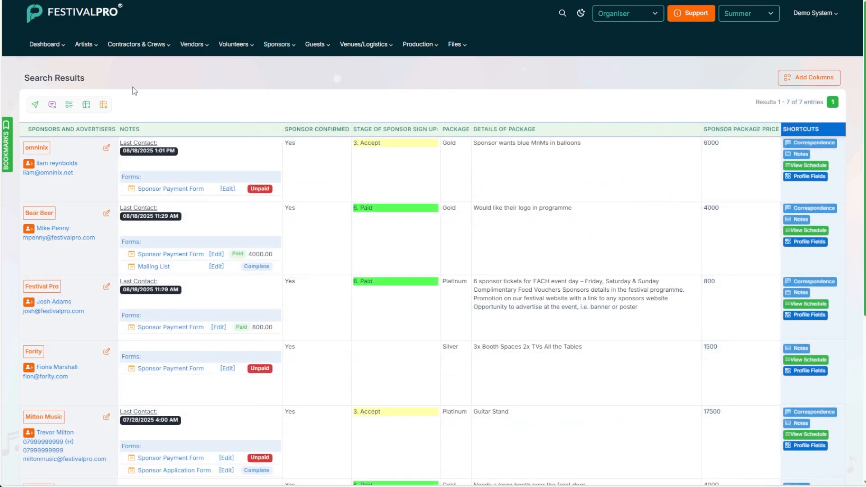
click(86, 107)
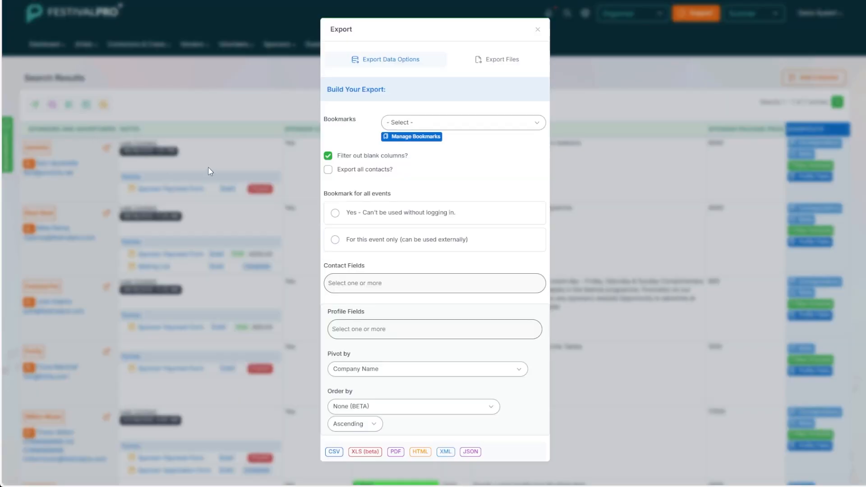
click(387, 287)
click(354, 320)
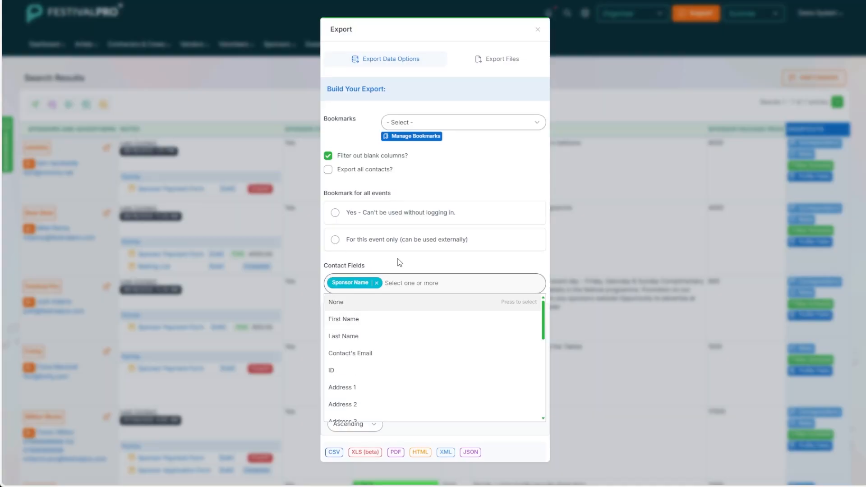
click(399, 264)
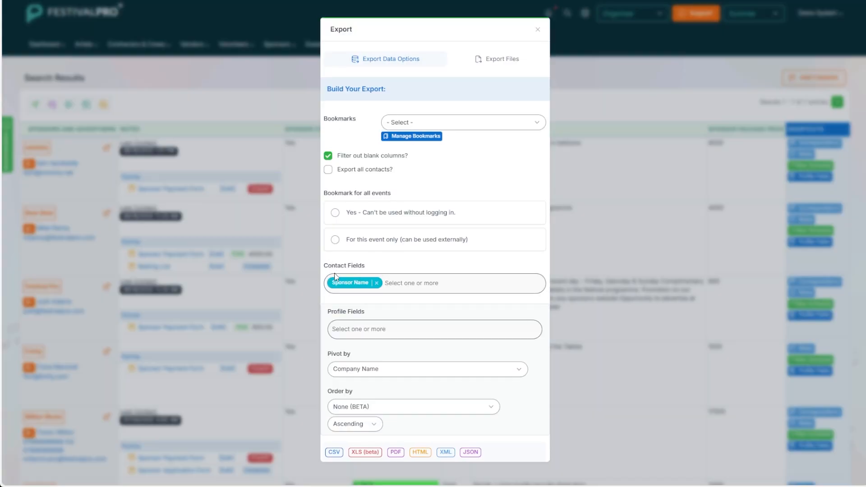
click(42, 209)
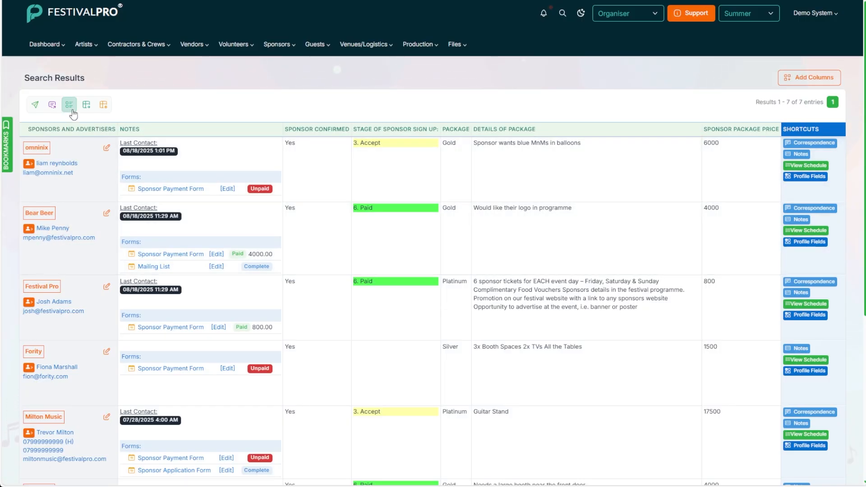
Start a data export of the confirmed sponsors and add Sponsor Name as its contact field.
click(70, 108)
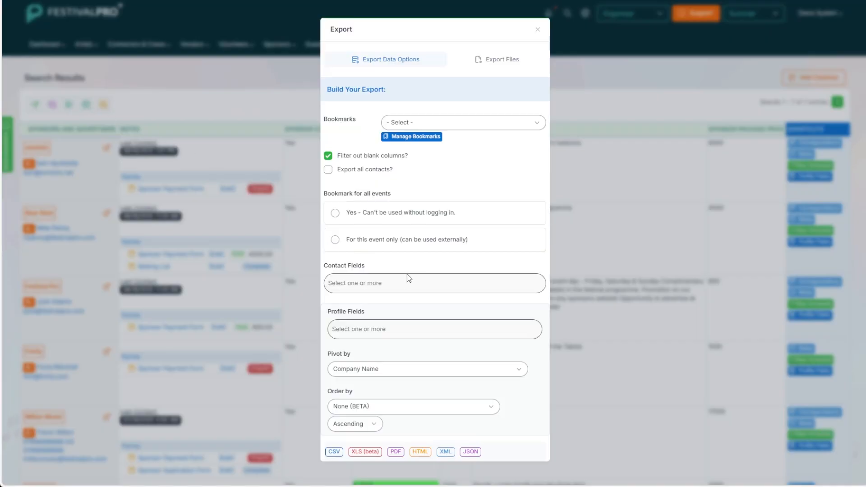
click(408, 282)
click(410, 318)
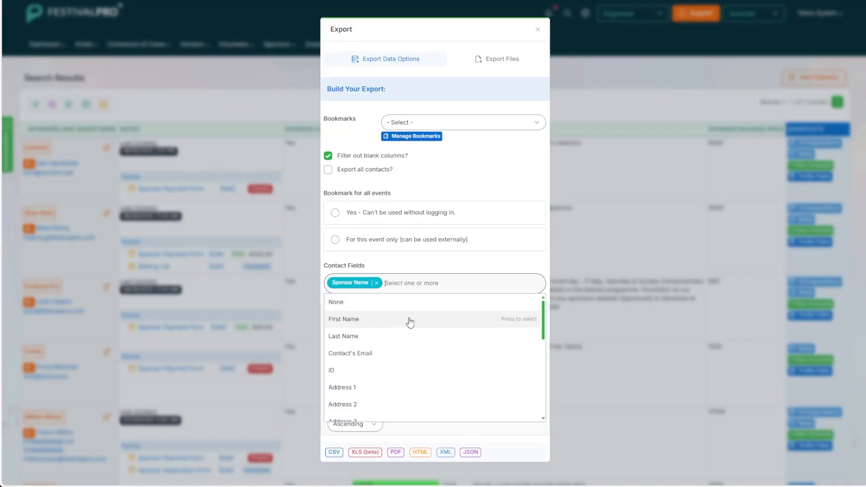
click(433, 261)
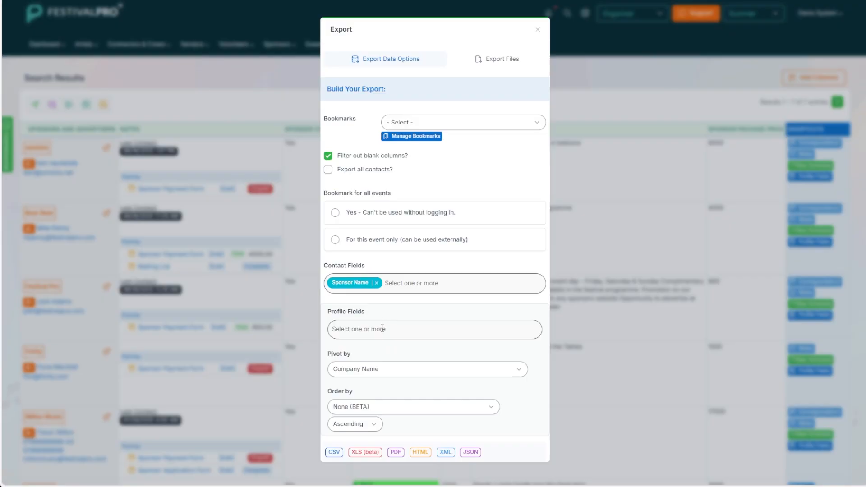
Add the Sponsors and Advertisers profile fields Package, Local Business, Details Of Package and Sponsor Package Price to the export.
click(382, 329)
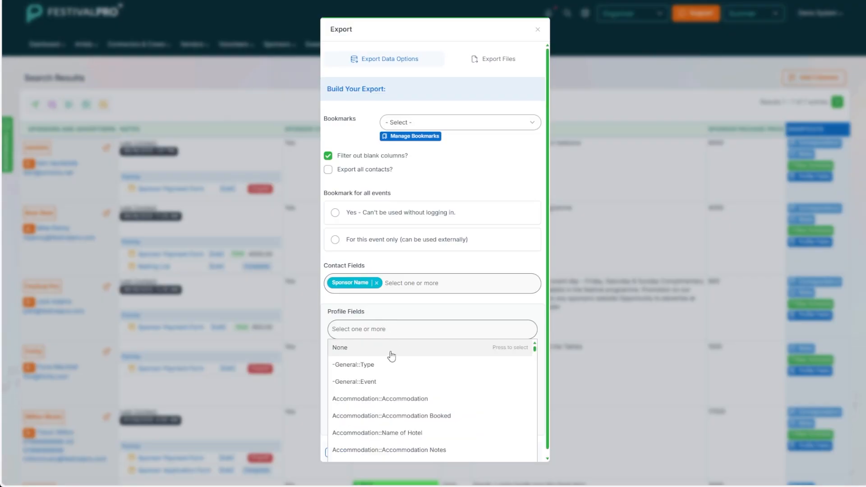
text(sp)
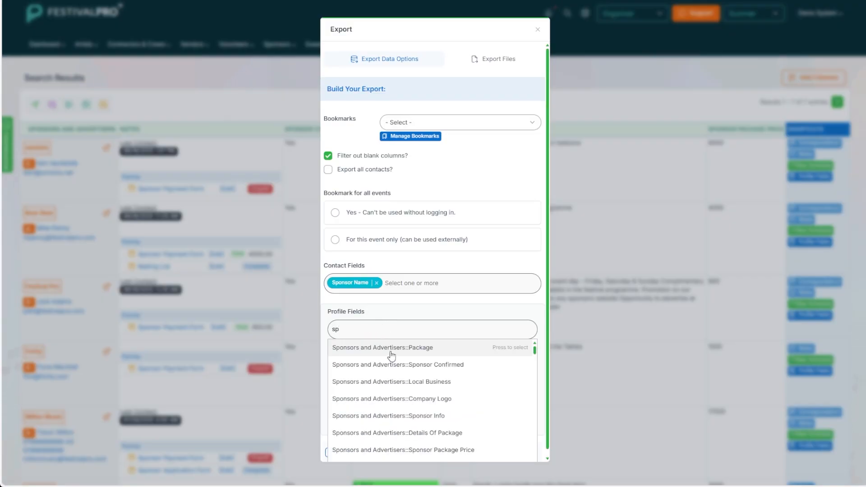
click(391, 355)
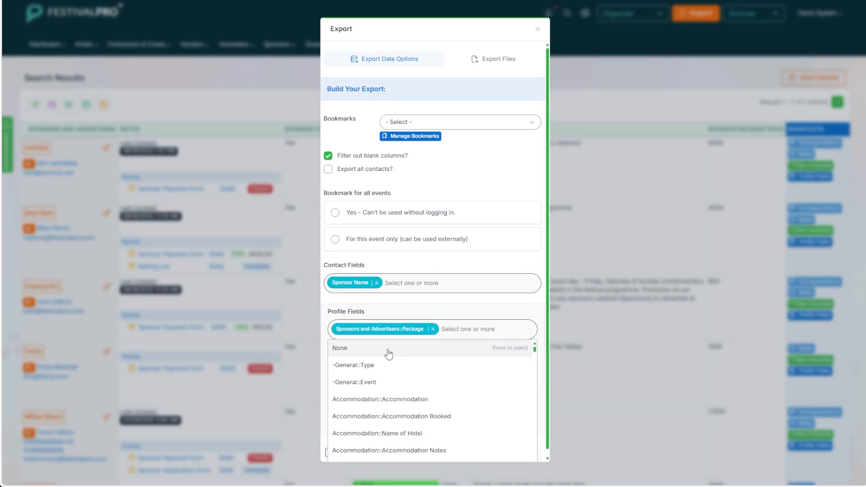
text(sp)
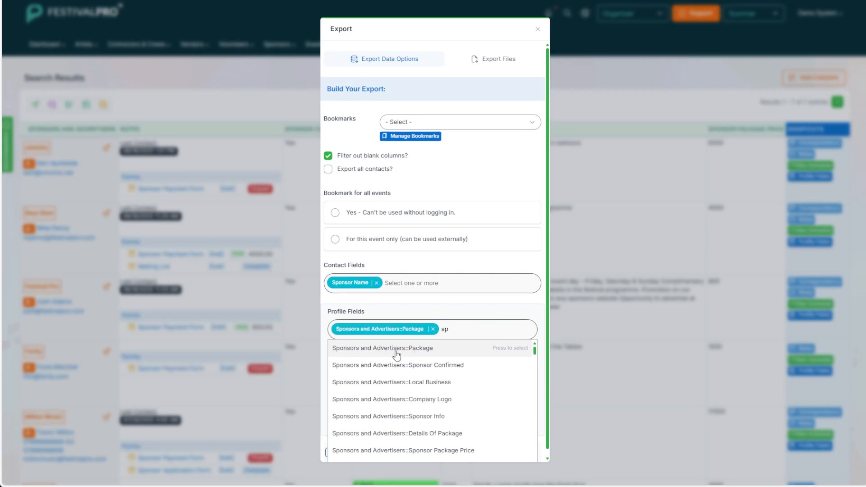
click(381, 385)
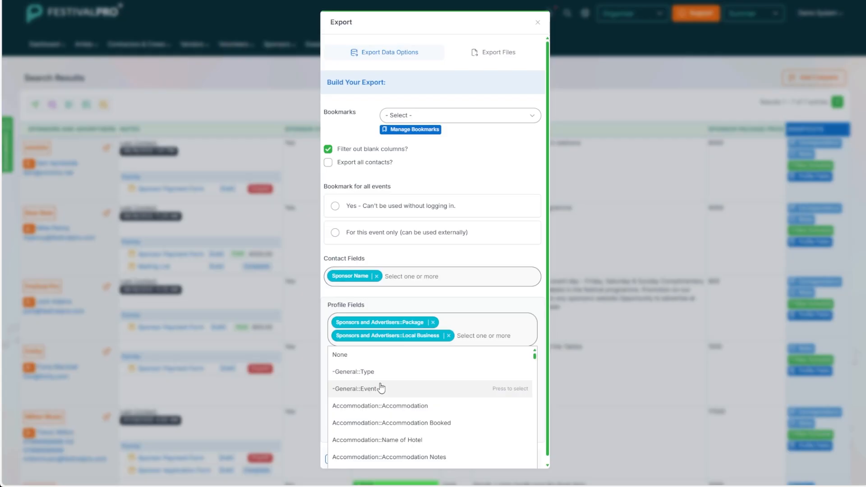
text(sp)
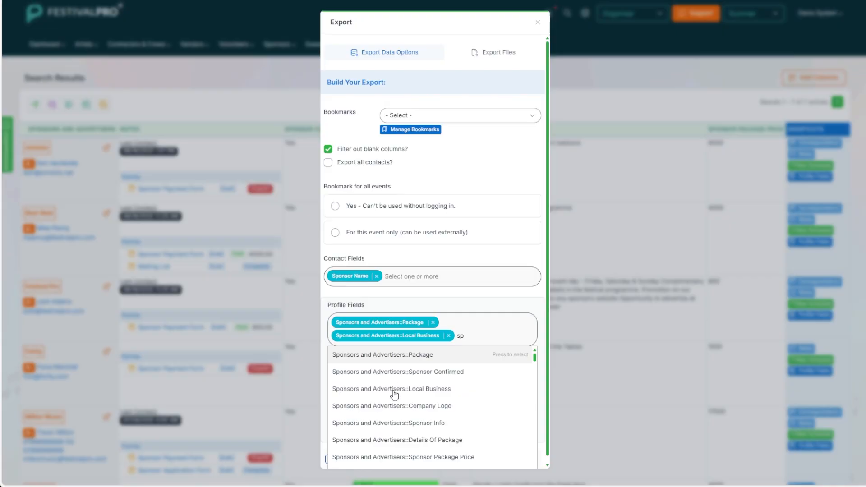
click(378, 441)
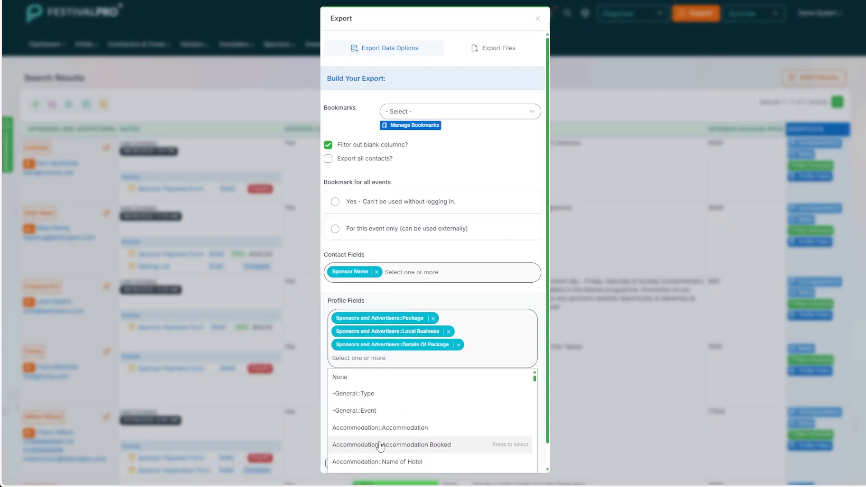
text(sp)
scroll(386, 431, down, 2)
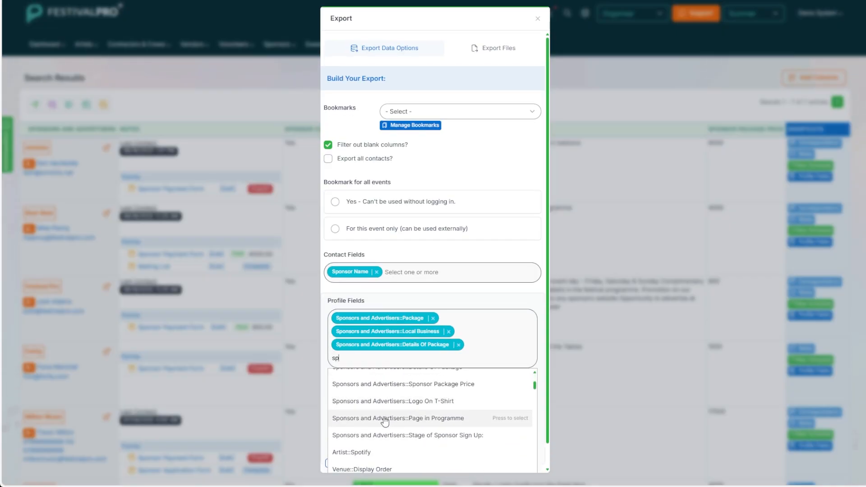
click(384, 388)
click(412, 296)
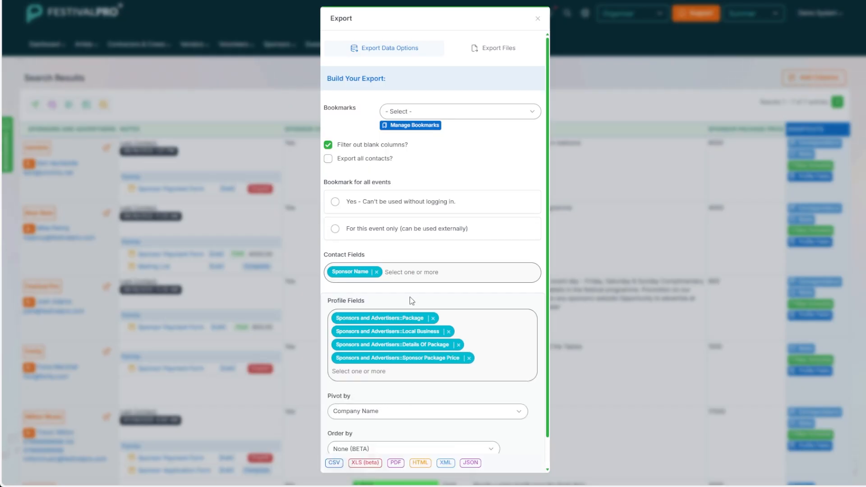
Generate the export as HTML and move the Local Business column after the Package column.
click(420, 466)
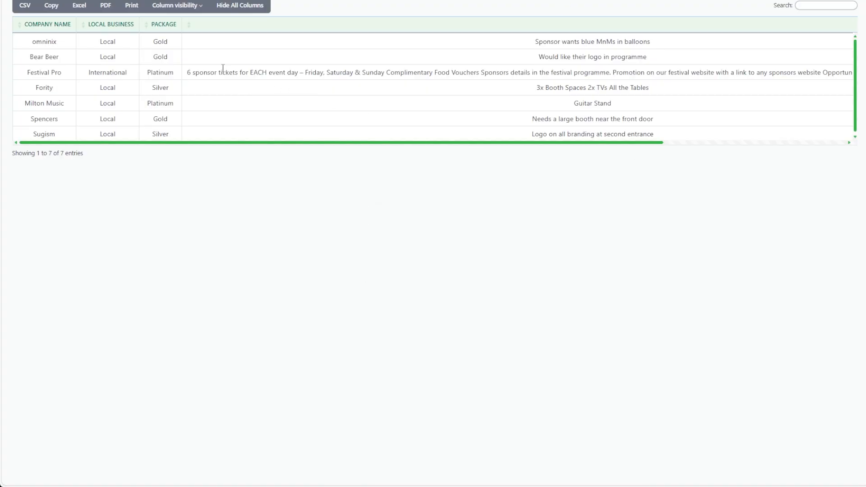
drag(113, 25, 169, 36)
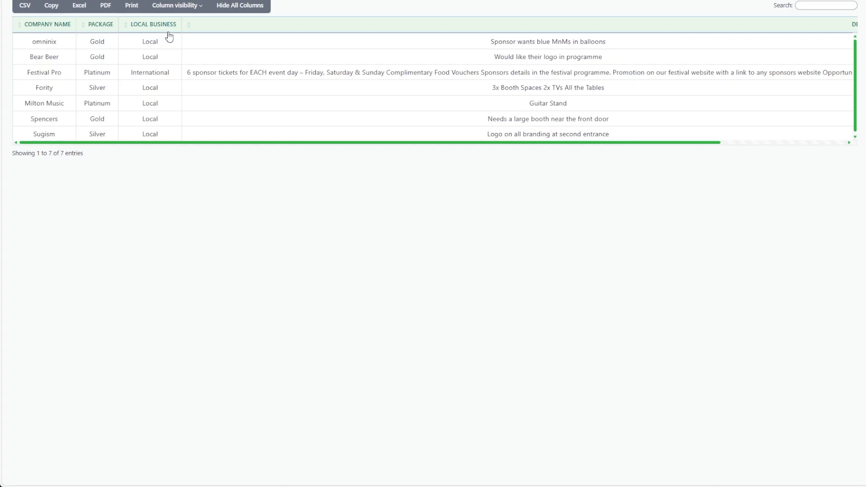
Hide the Details Of Package column in the exported table and show it again.
click(177, 6)
click(288, 44)
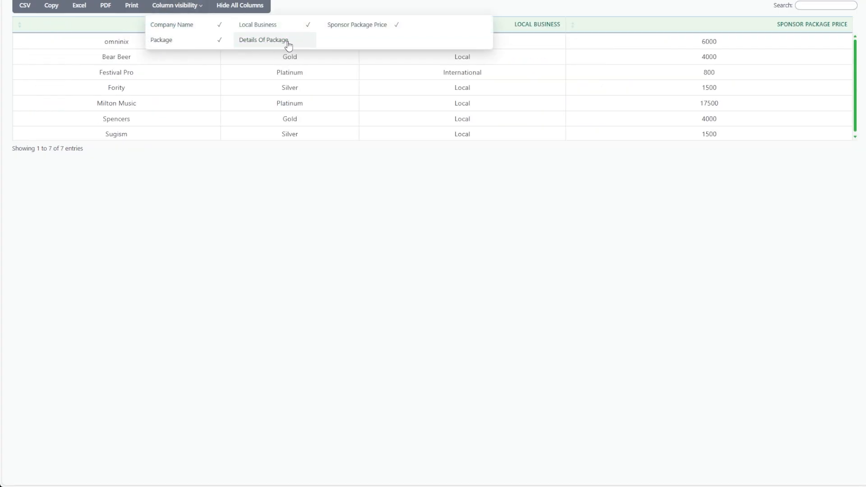
click(287, 42)
click(314, 12)
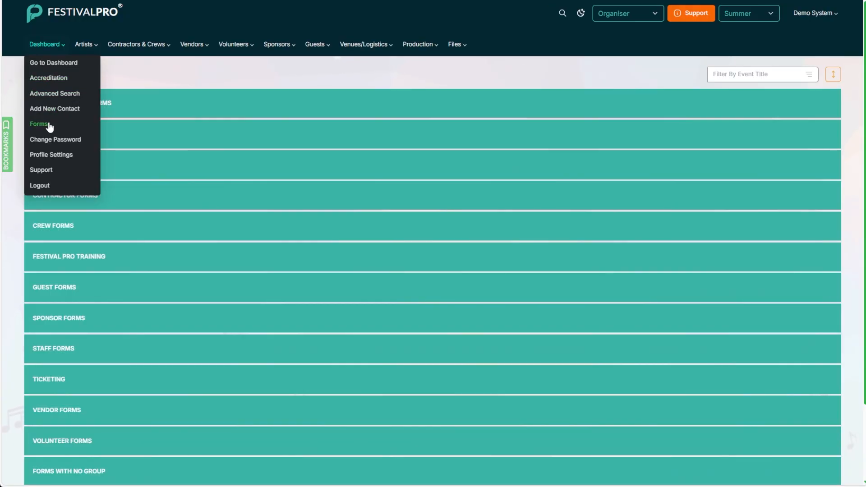
Open the list of forms and expand the Sponsor Forms group.
click(48, 125)
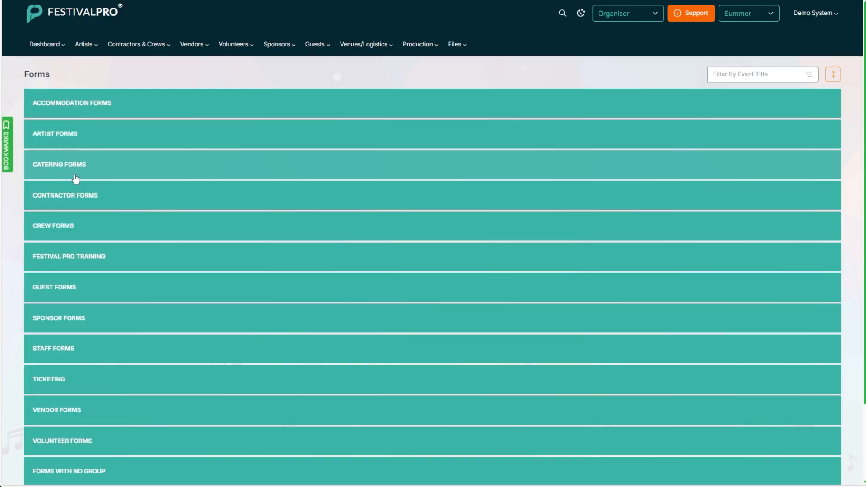
scroll(77, 180, down, 2)
click(77, 237)
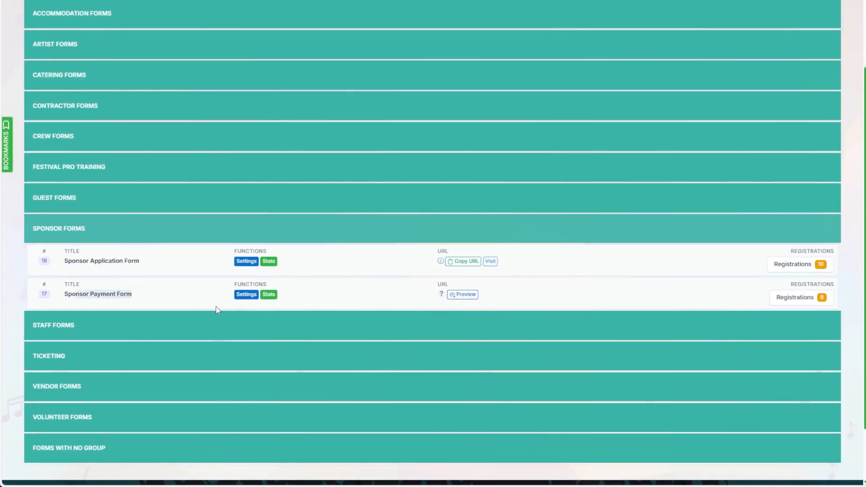
Open the Sponsor Payment Form's settings, highlight its Logo Upload field and open the form's registrations.
click(248, 296)
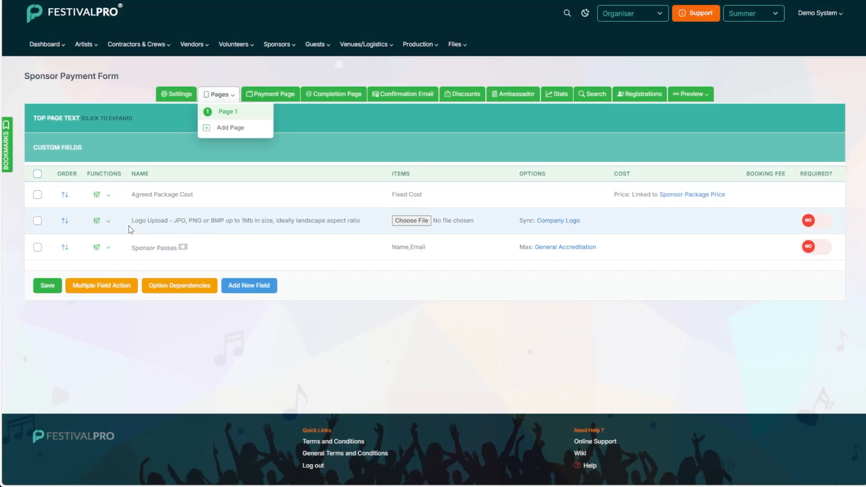
drag(129, 225, 184, 222)
click(656, 96)
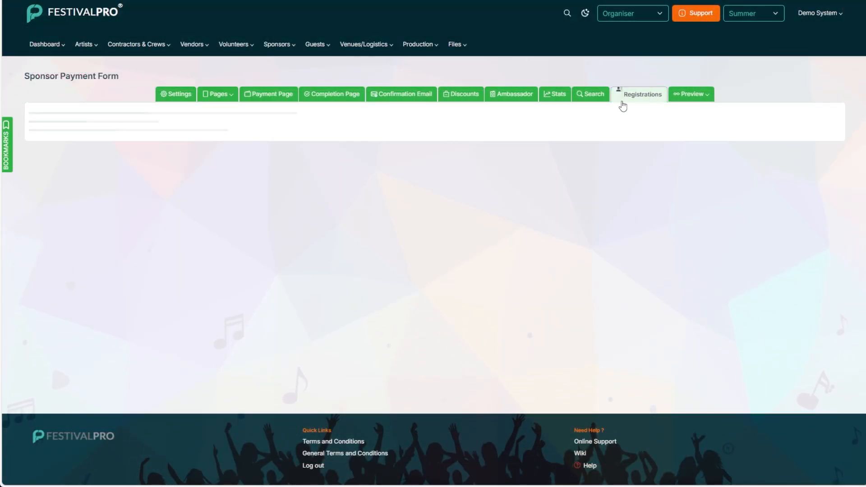
Open the file export for the form's registrations, select the Logo Upload form field as the file and close the export.
click(49, 300)
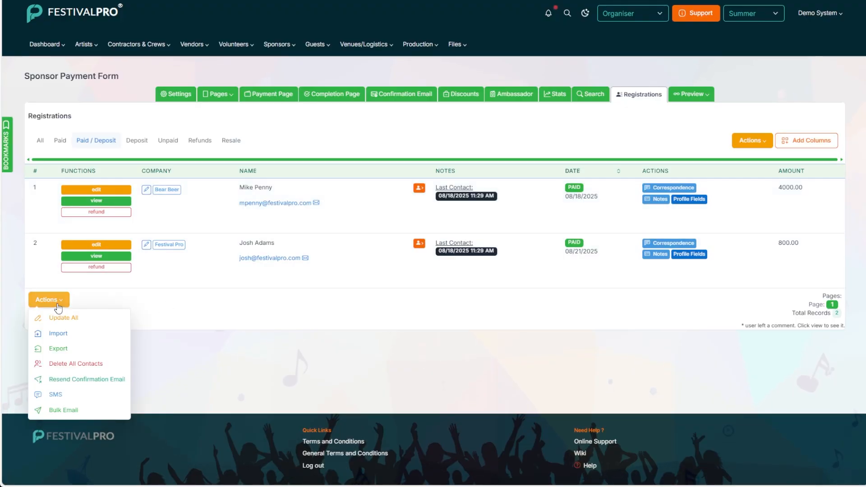
click(62, 356)
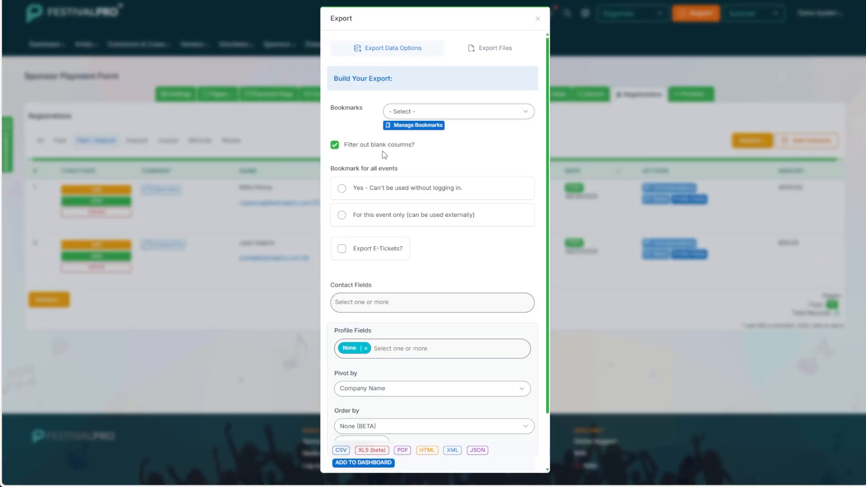
click(488, 49)
click(412, 243)
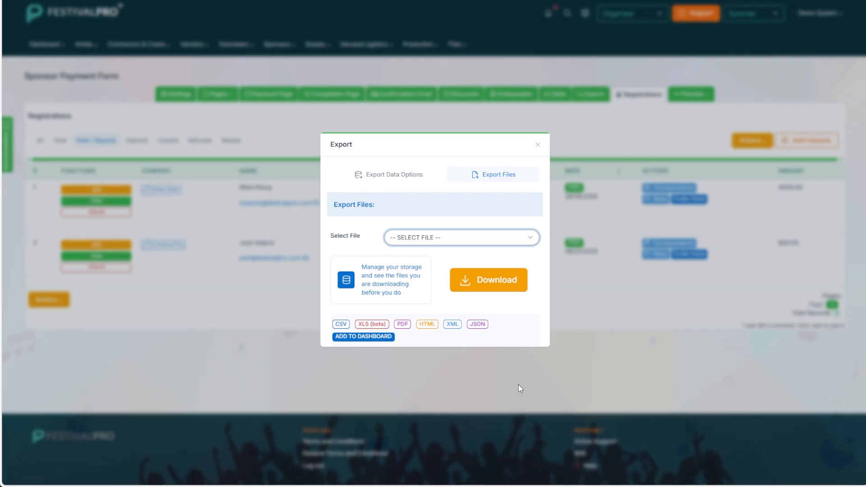
click(411, 381)
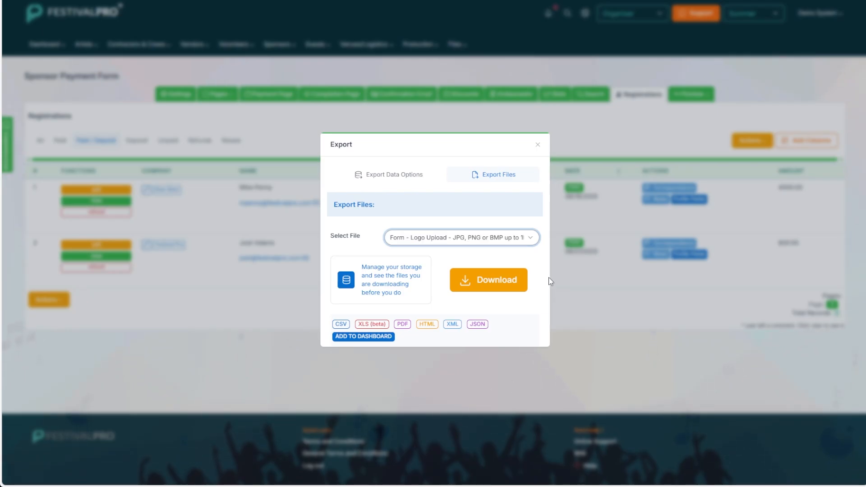
click(538, 145)
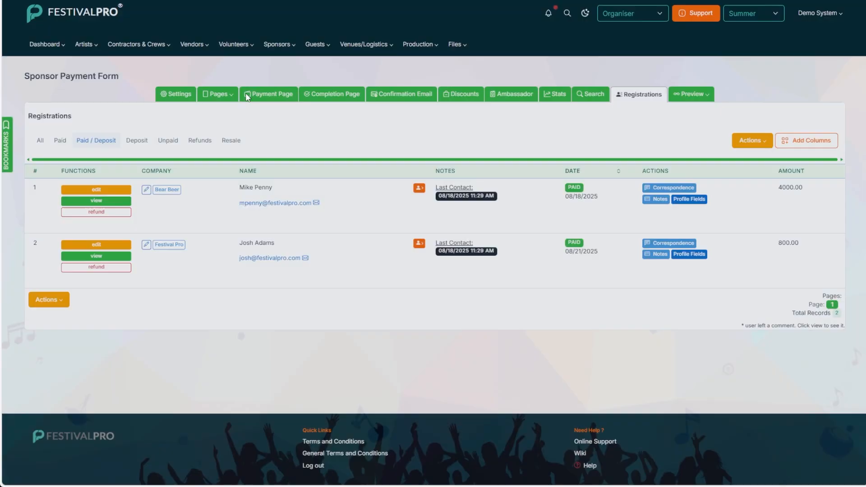
Return to Page 1 of the Sponsor Payment Form and highlight the Logo Upload field's Company Logo sync option.
click(220, 93)
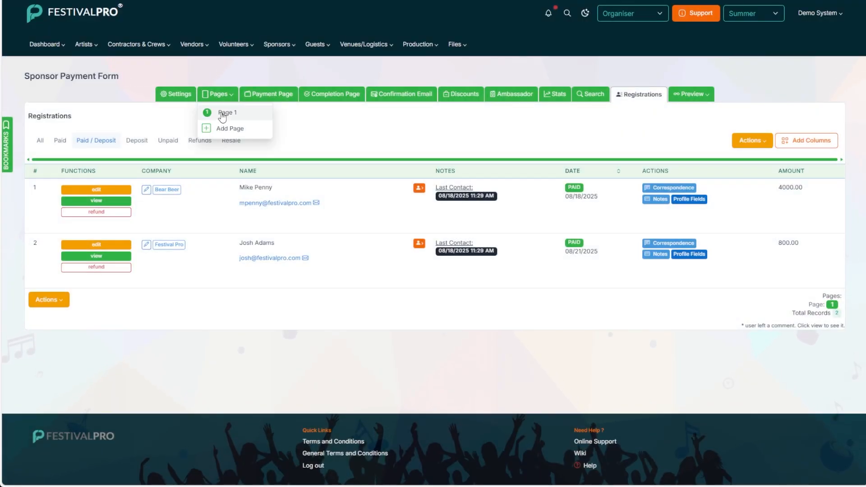
click(223, 113)
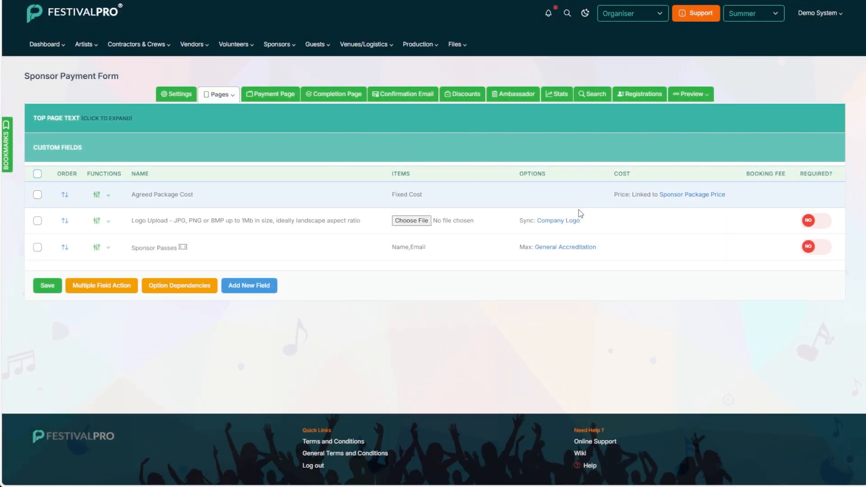
drag(581, 223, 517, 226)
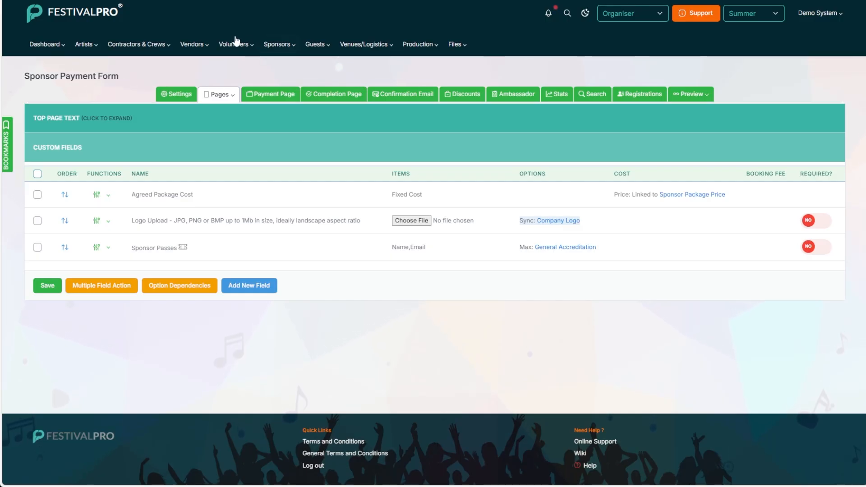
Open the file export for all confirmed sponsors, select Contact - Company Logo as the file and close the export.
click(288, 45)
click(305, 130)
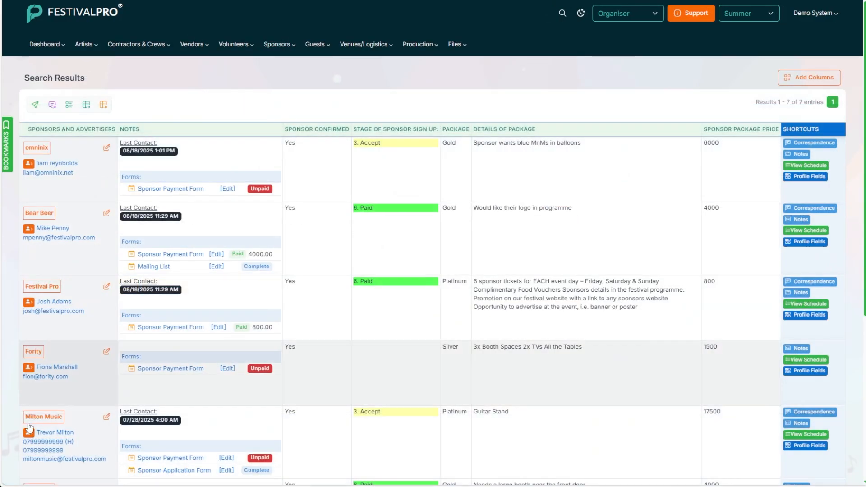
click(68, 111)
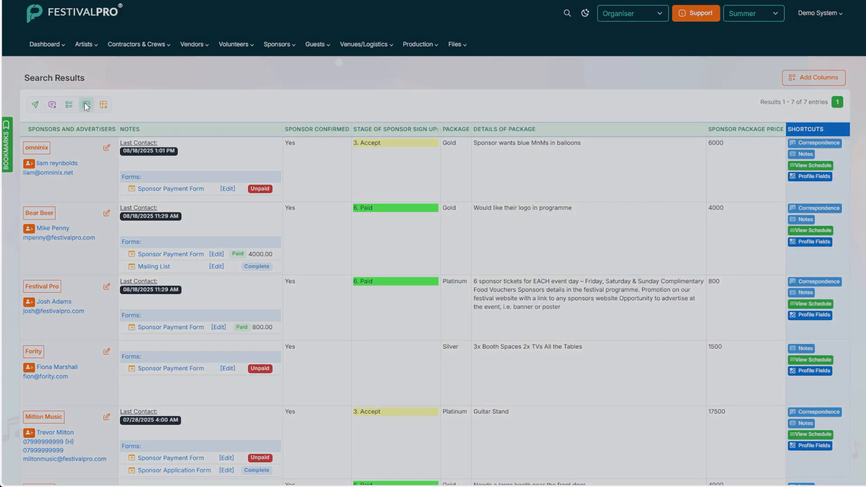
click(496, 60)
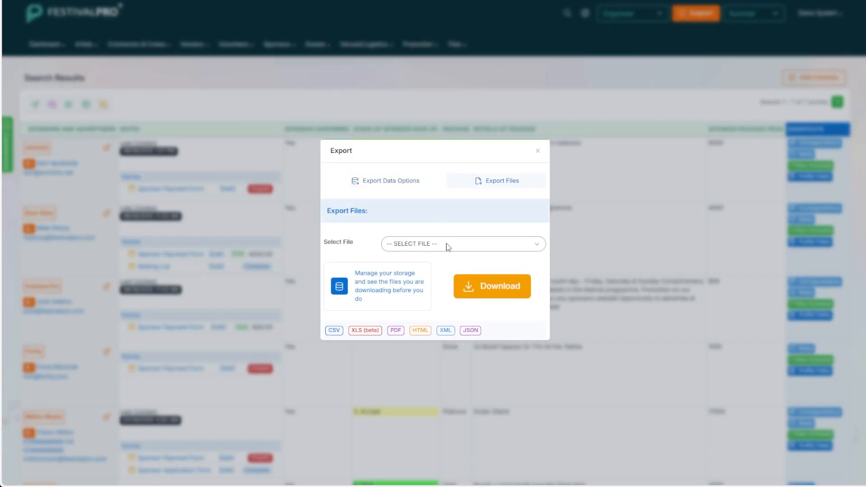
click(482, 313)
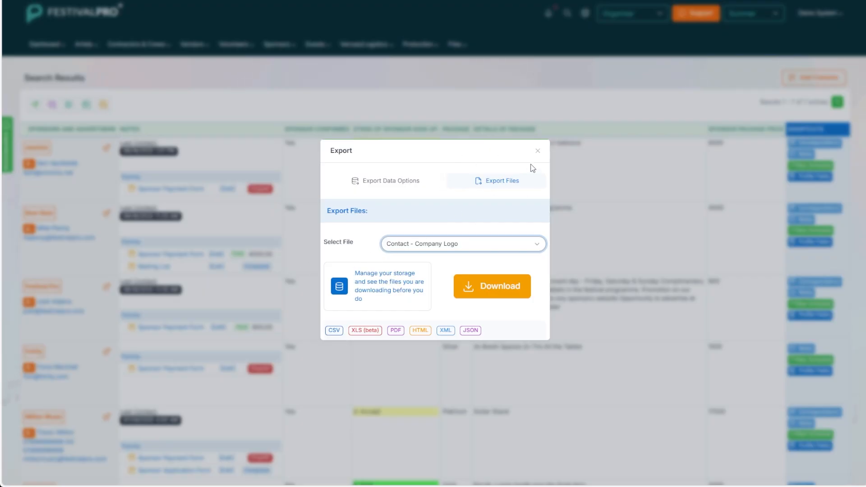
click(537, 150)
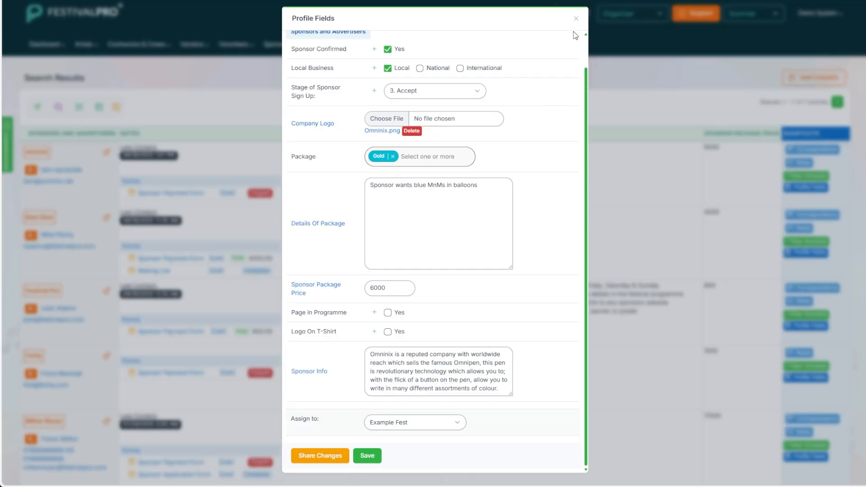
Close omninix's profile fields and open the Sponsor & Advertisers profile field setup in the Config area to review its fields.
click(576, 18)
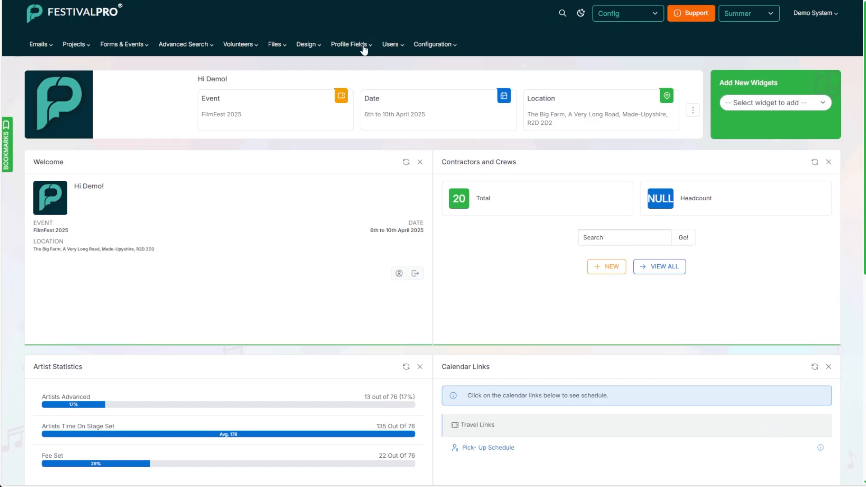
click(363, 46)
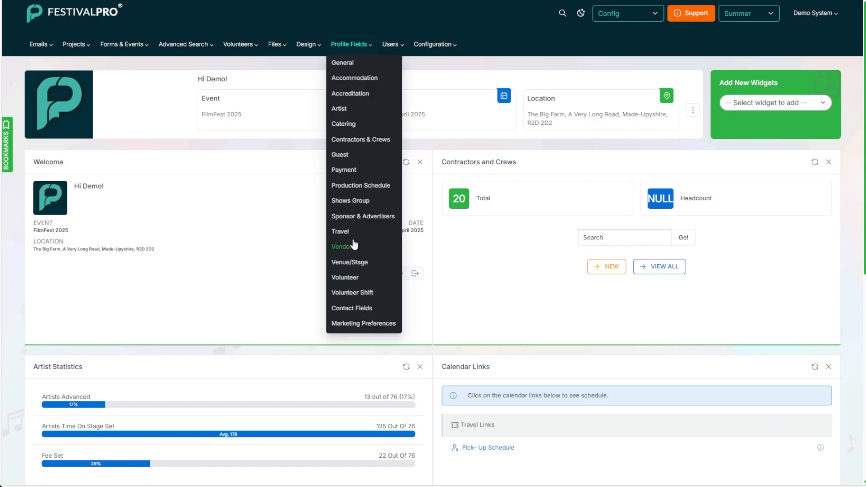
click(352, 216)
scroll(312, 141, down, 4)
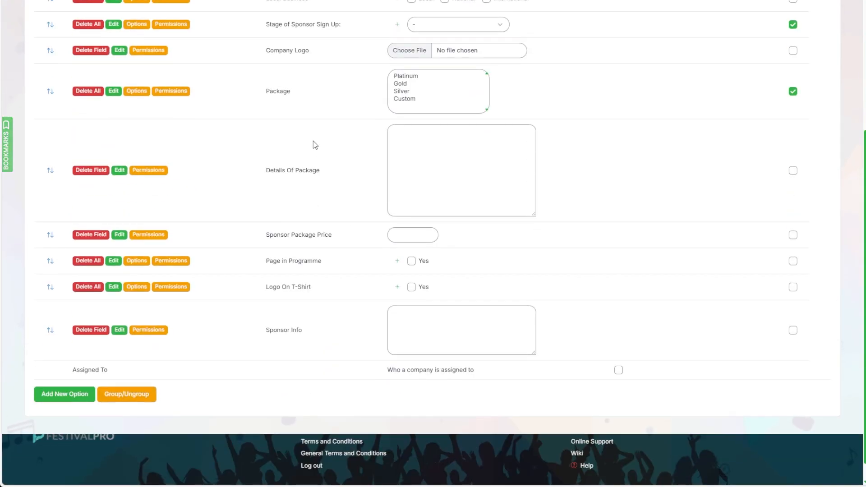
scroll(341, 176, up, 1)
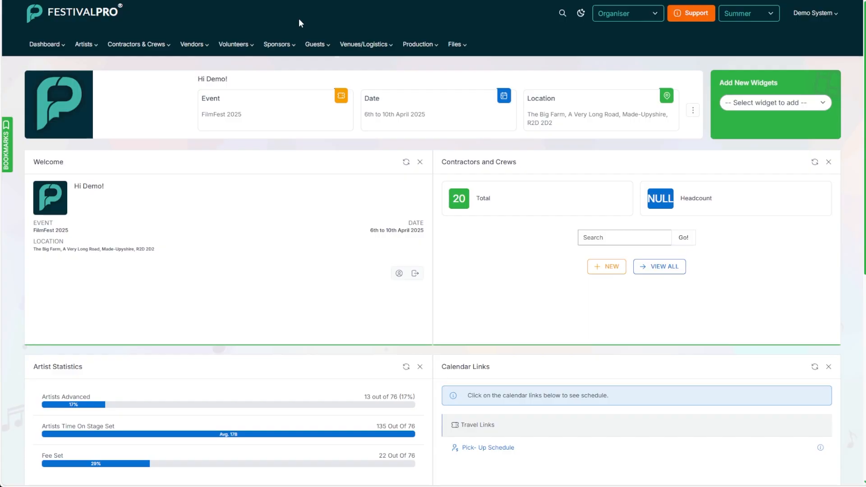
click(285, 45)
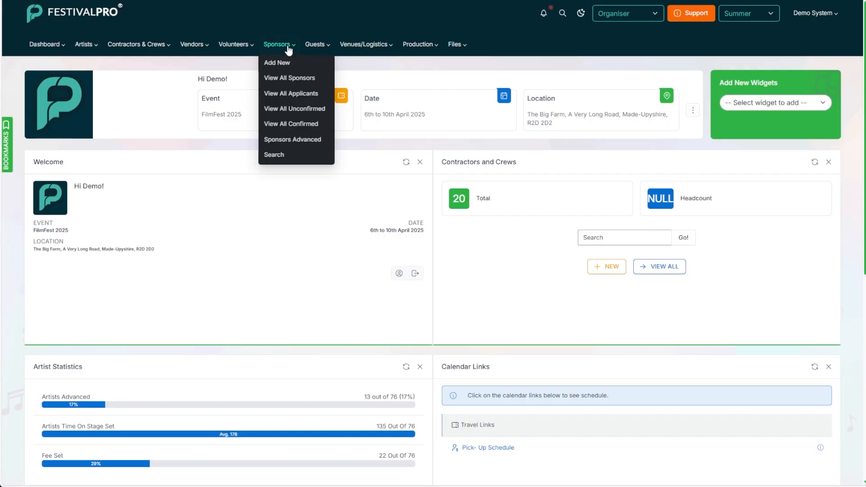
click(45, 44)
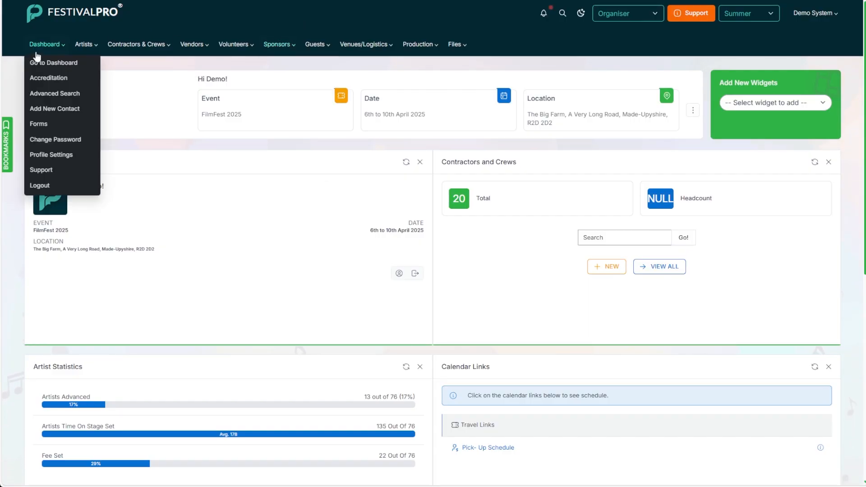
click(49, 124)
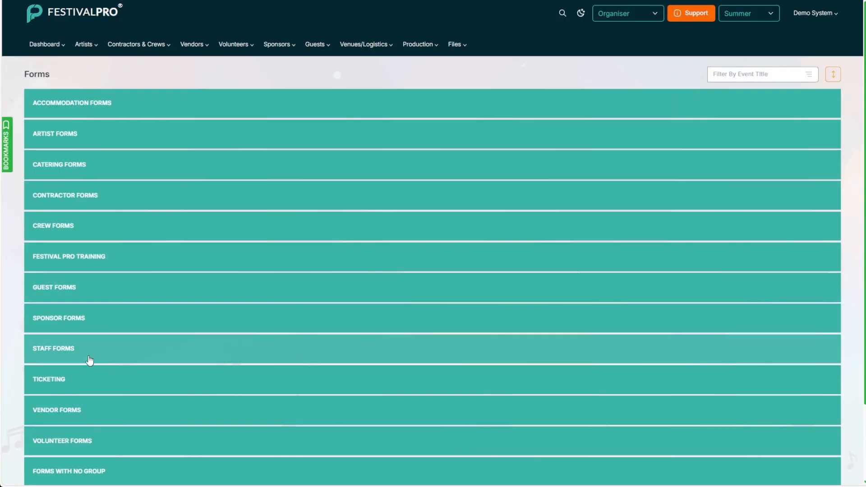
click(75, 330)
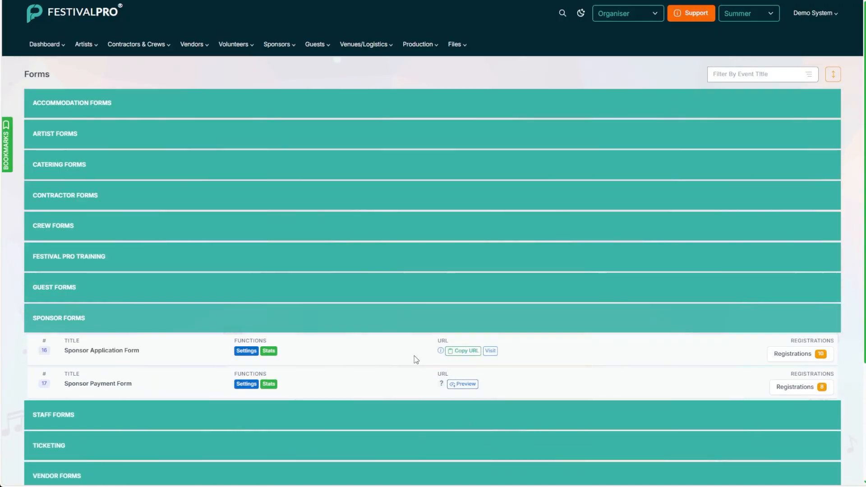
click(793, 354)
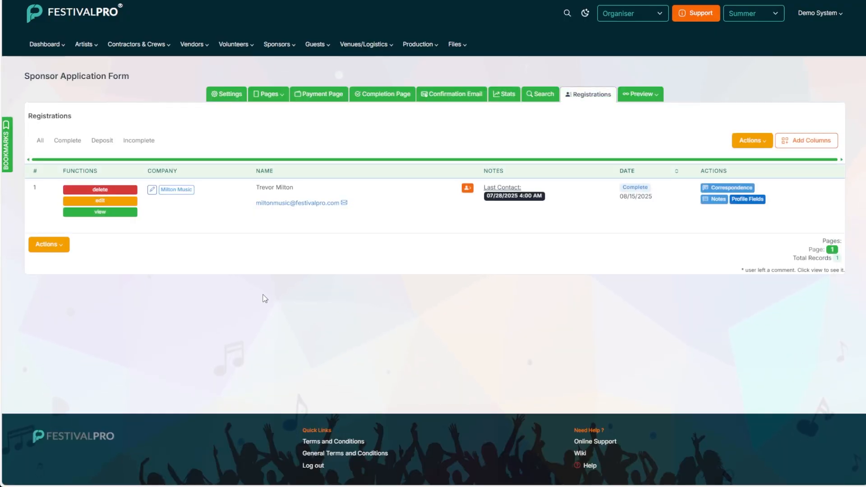
click(746, 199)
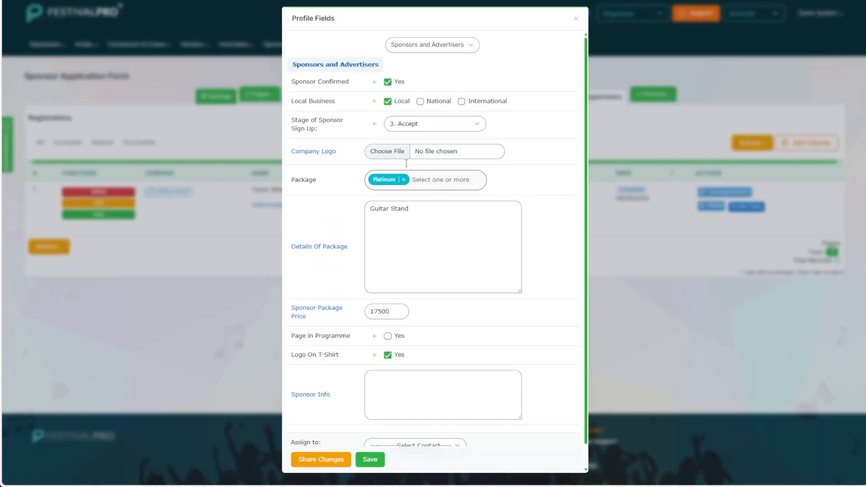
click(577, 19)
List all confirmed sponsors and open omninix's Sponsor Package Price and Details Of Package for inline editing.
click(279, 45)
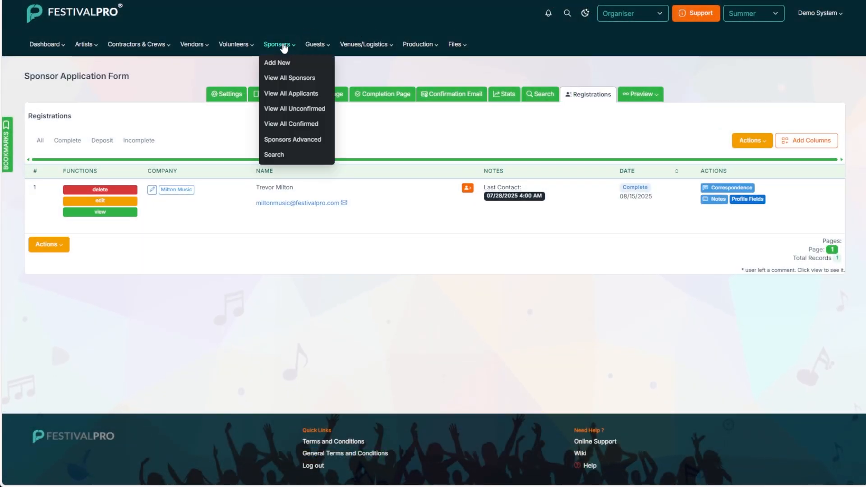
click(278, 123)
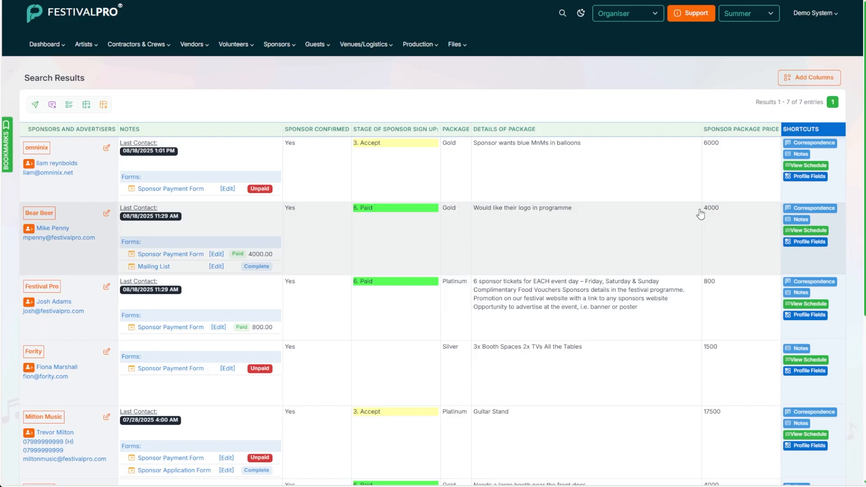
click(714, 150)
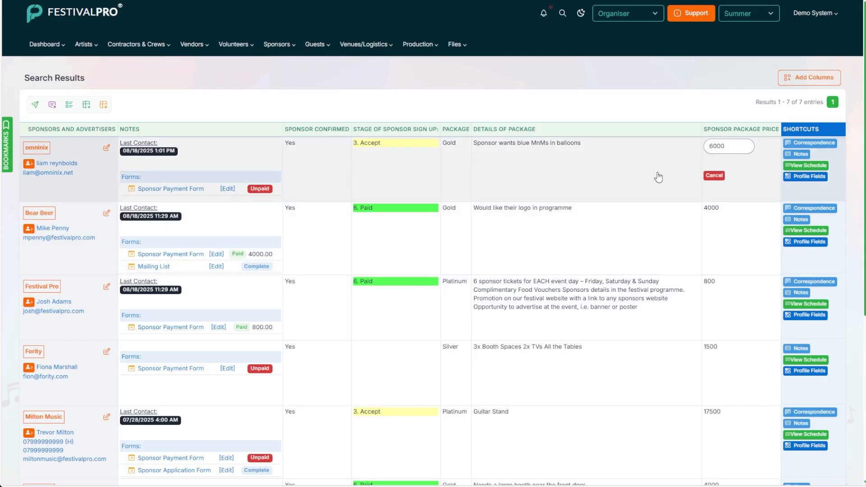
click(498, 155)
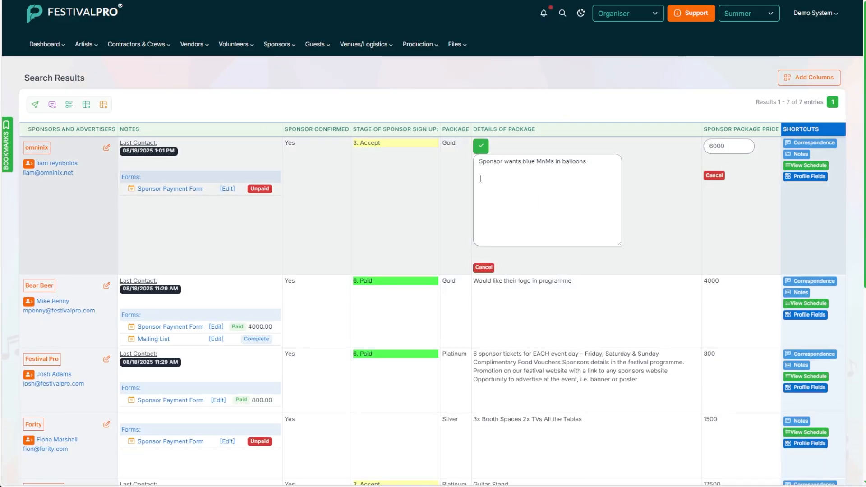
Open omninix's profile fields, switch to the Accreditation group to check its pass quantities and close them.
click(805, 177)
click(434, 47)
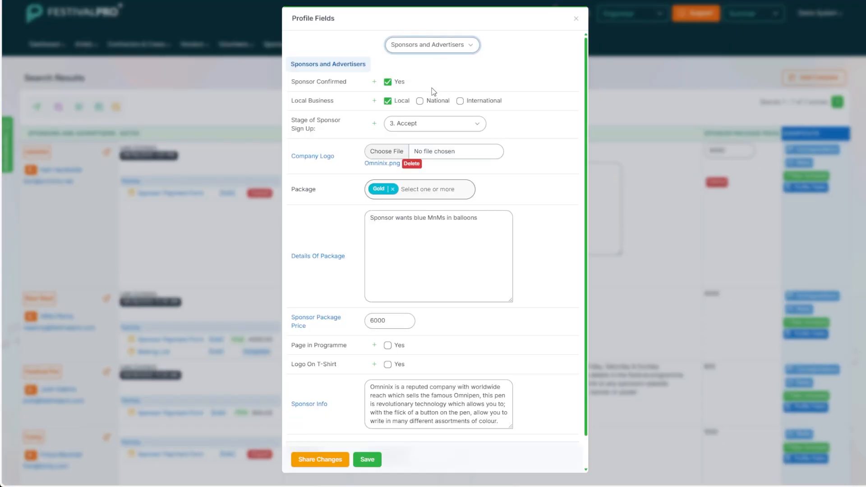
click(432, 86)
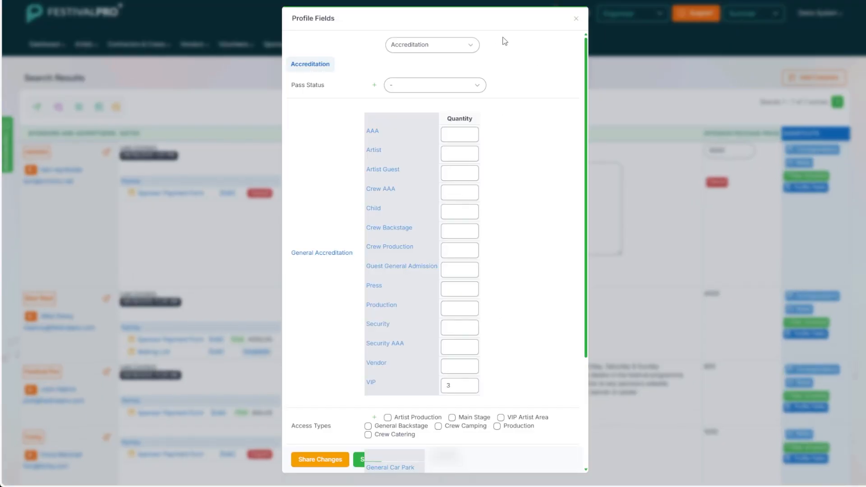
click(576, 18)
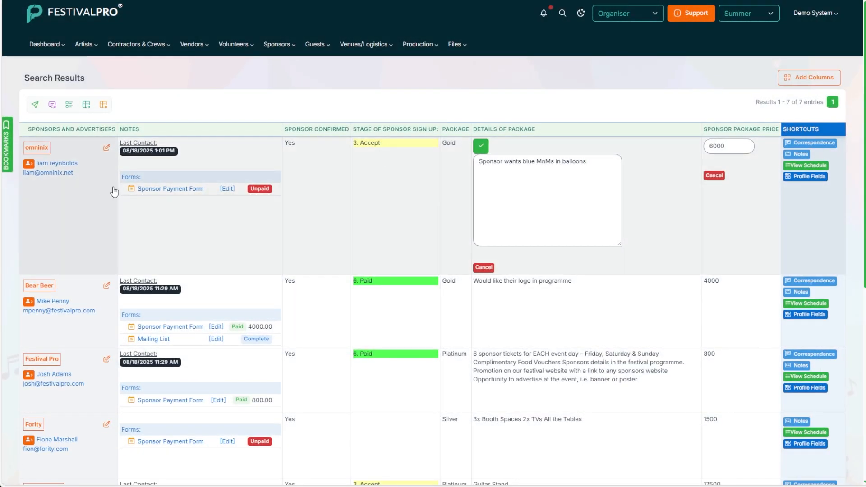
Start an email to the omninix contact, load the Sponsor Payment and Accreditation template and review the message.
click(62, 175)
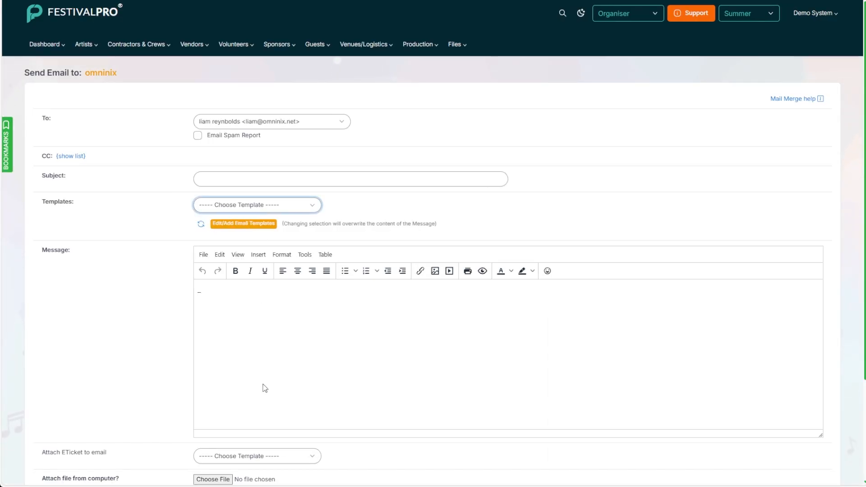
click(256, 418)
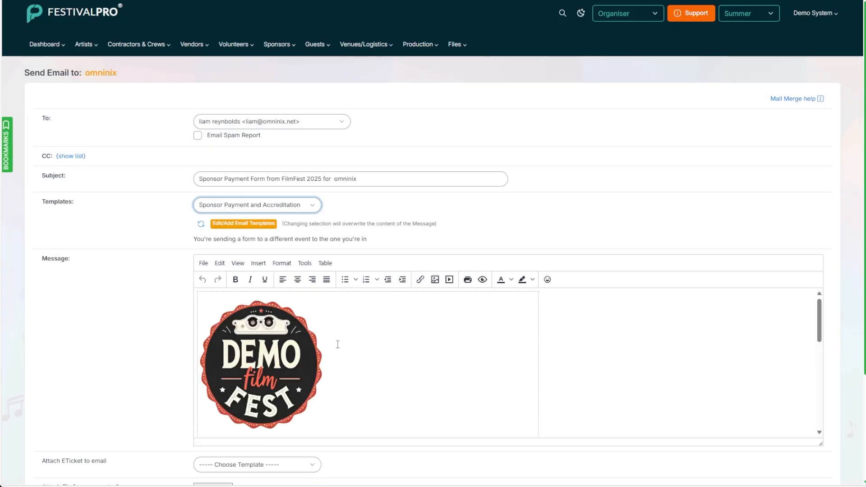
scroll(321, 375, down, 3)
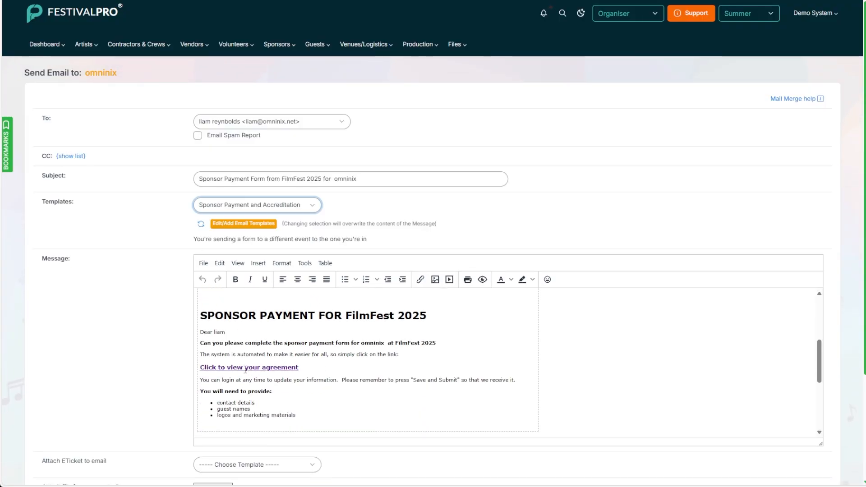
Open the agreement link in the omninix email message and review the Sponsor Payment Form's package, price, logo upload and sponsor passes.
click(324, 367)
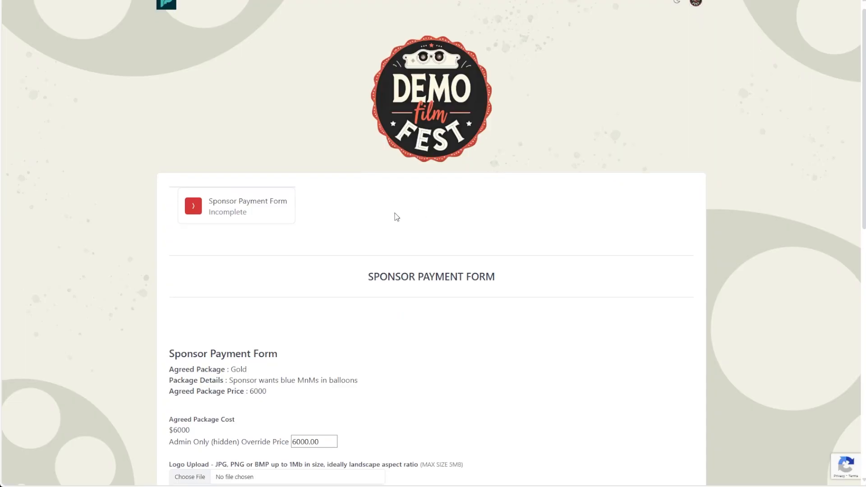
scroll(390, 203, down, 5)
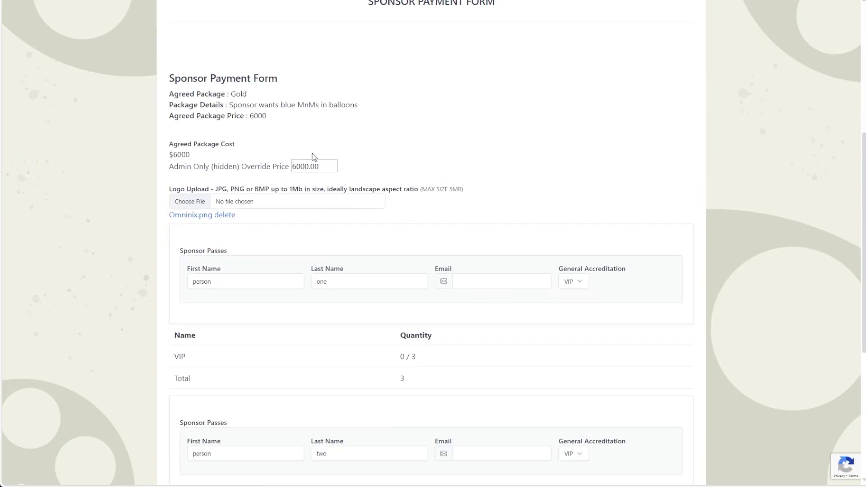
scroll(271, 120, down, 2)
scroll(235, 120, down, 4)
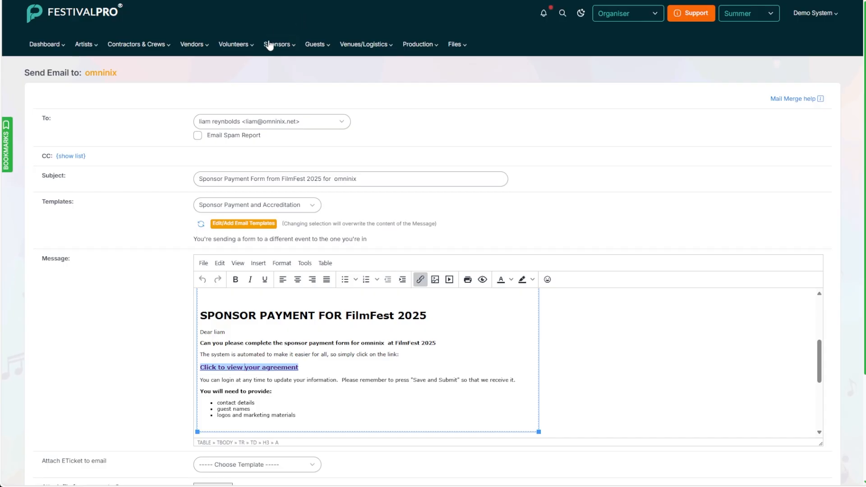
List all confirmed sponsors and open the overview of which of them have completed the Sponsor Payment Form.
click(269, 45)
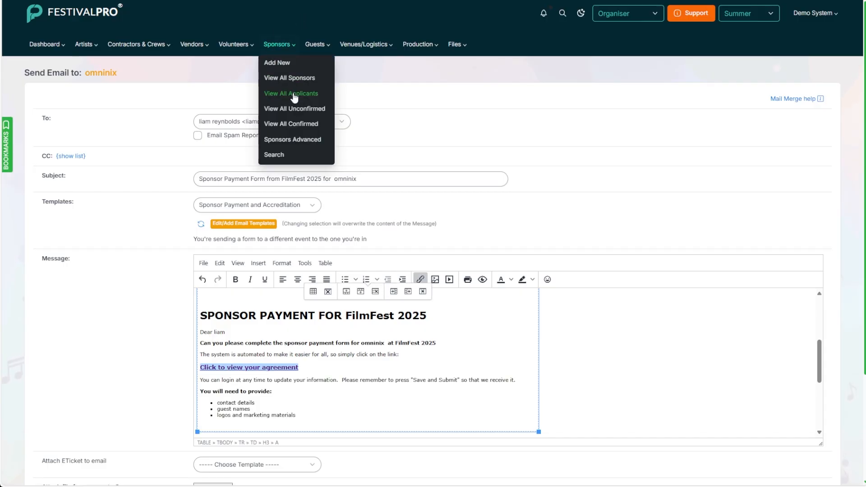
click(291, 115)
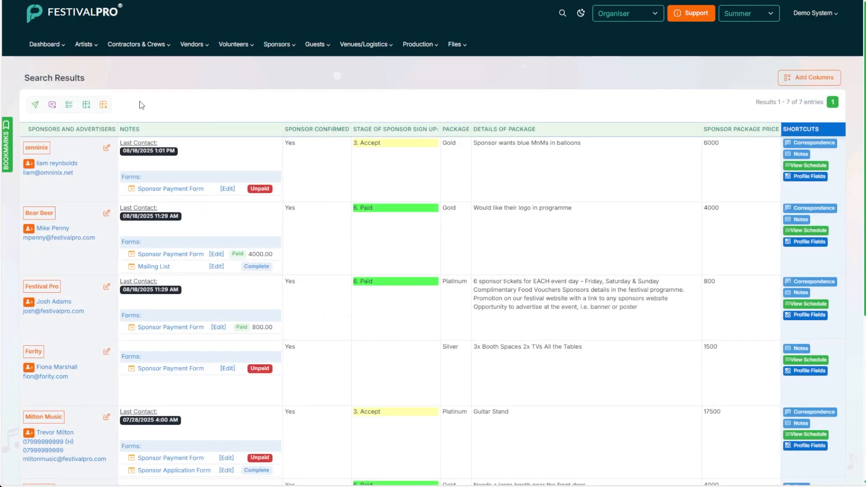
click(70, 105)
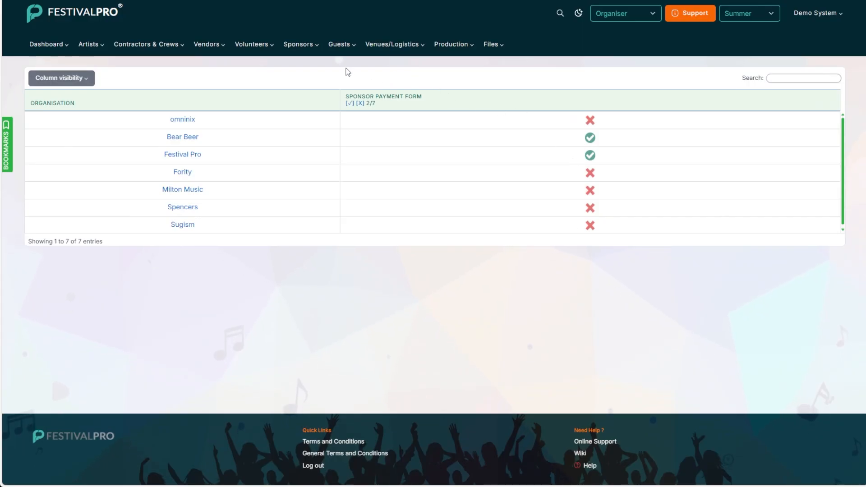
Leave the form completion overview and list all sponsors, regardless of confirmation status.
click(297, 47)
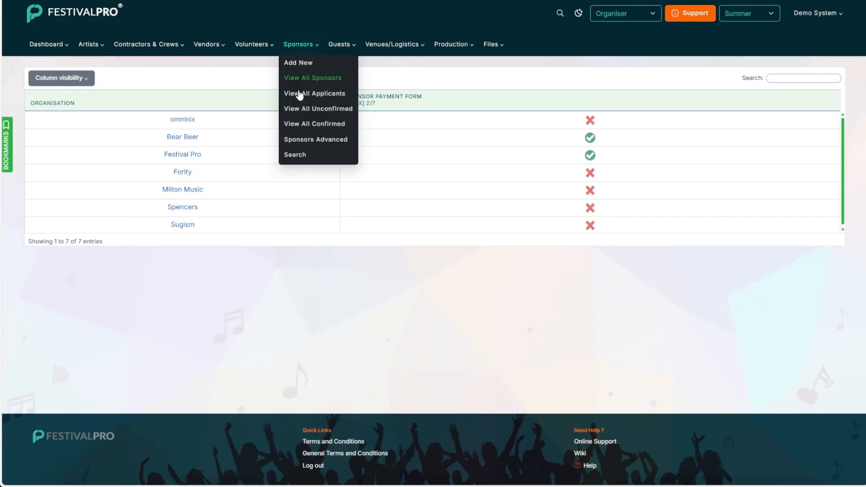
click(298, 82)
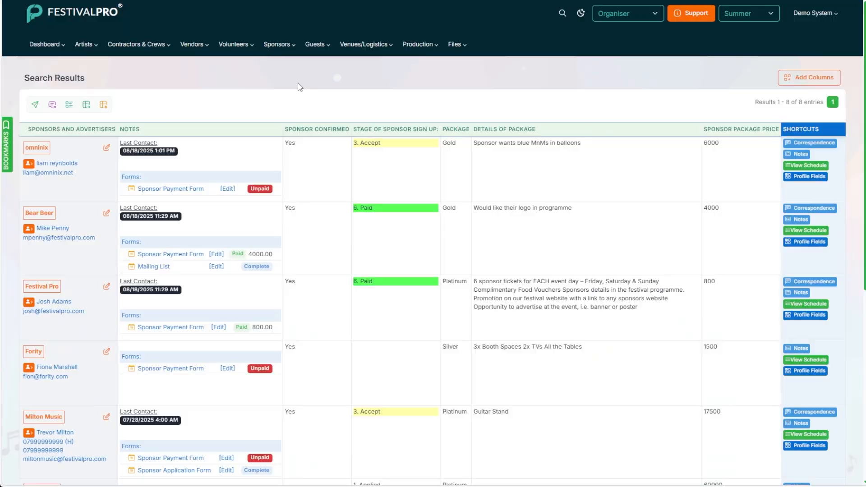